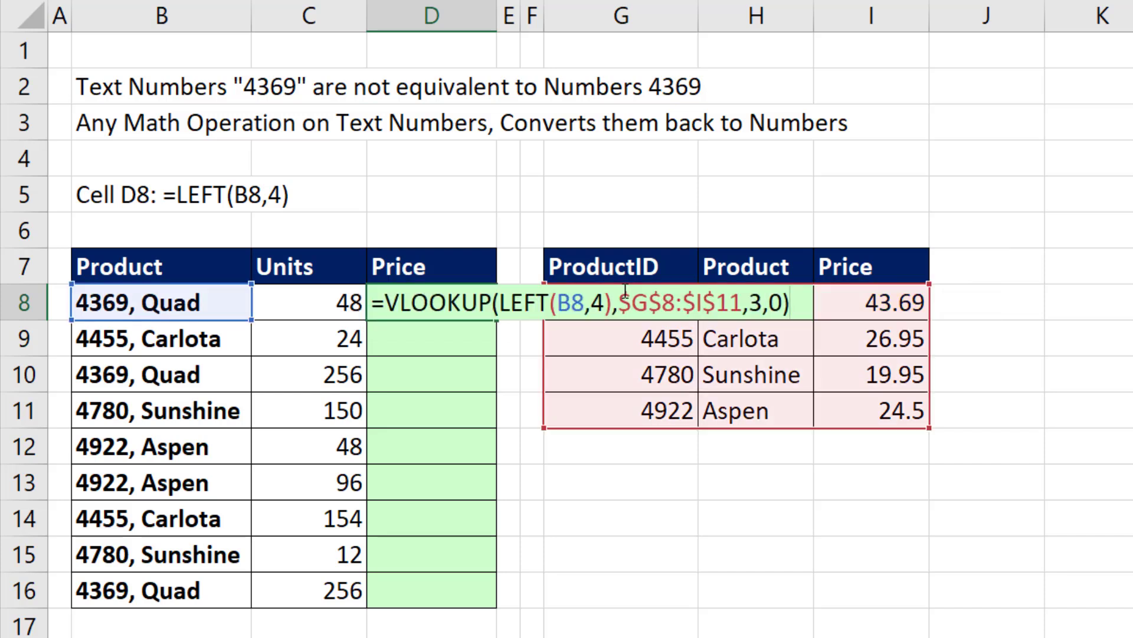
Commit the LEFT-based VLOOKUP in D8 and fill it down the Price column, which returns #N/A.
key("ctrl+Return")
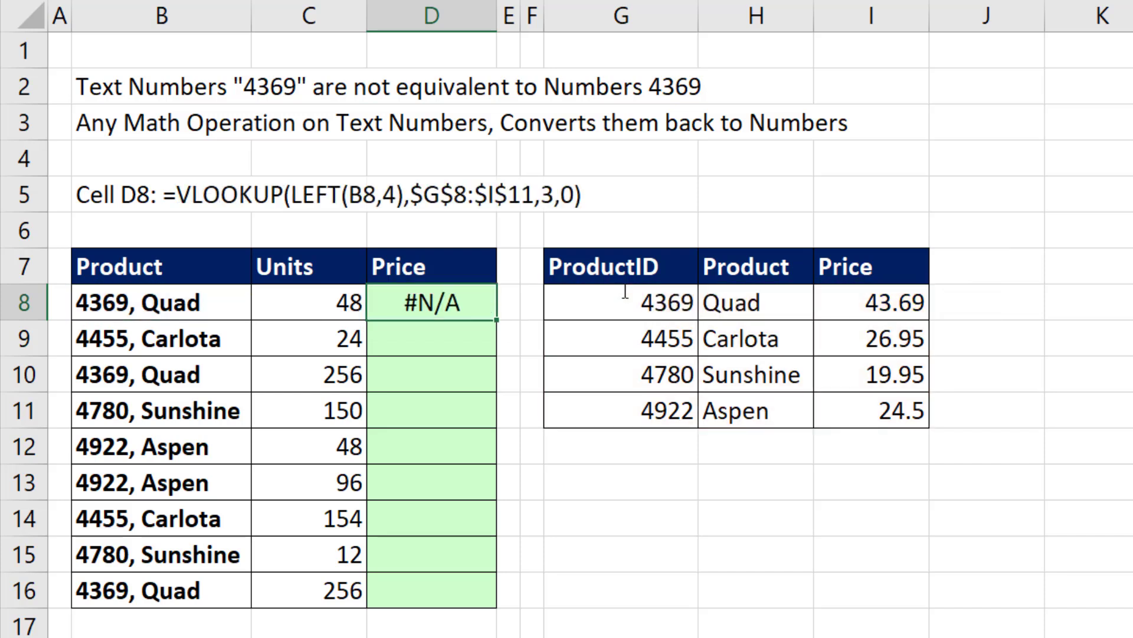
double_click(498, 320)
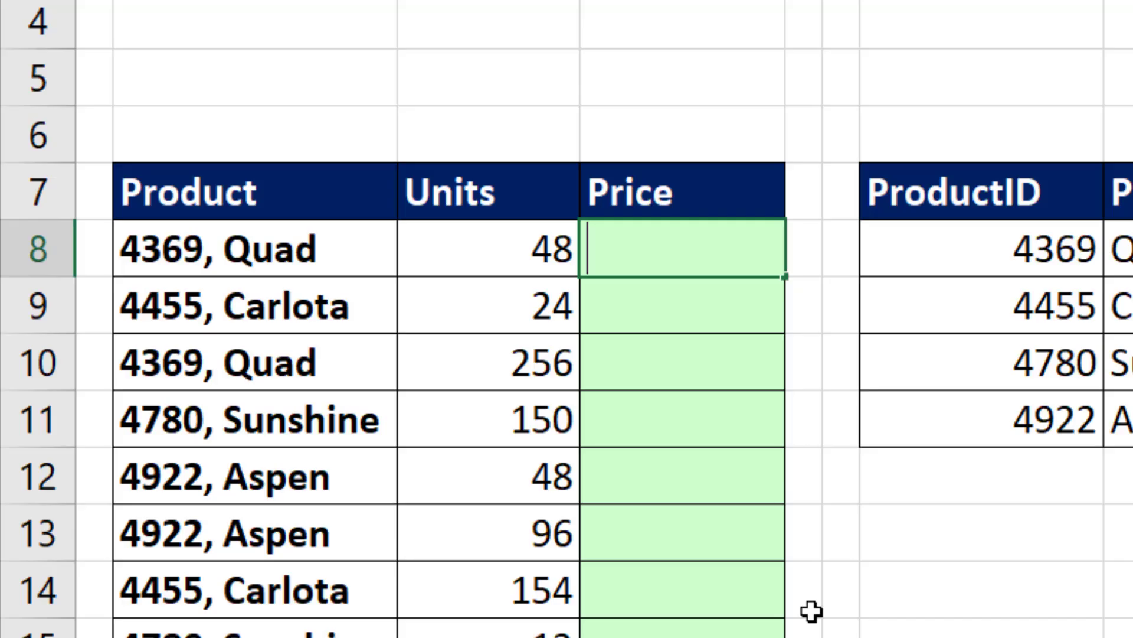
Enter =LEFT(B8,4) in D8 and fill it down to D16, showing IDs like 4369 and 4455.
type("=le")
key("Tab")
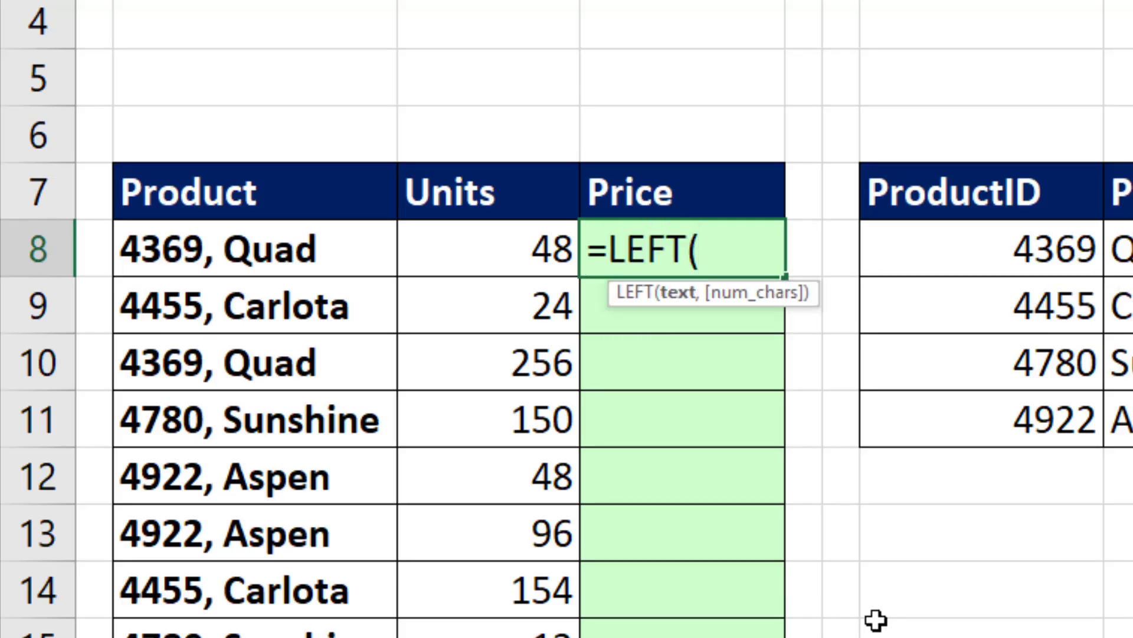
left_click(233, 249)
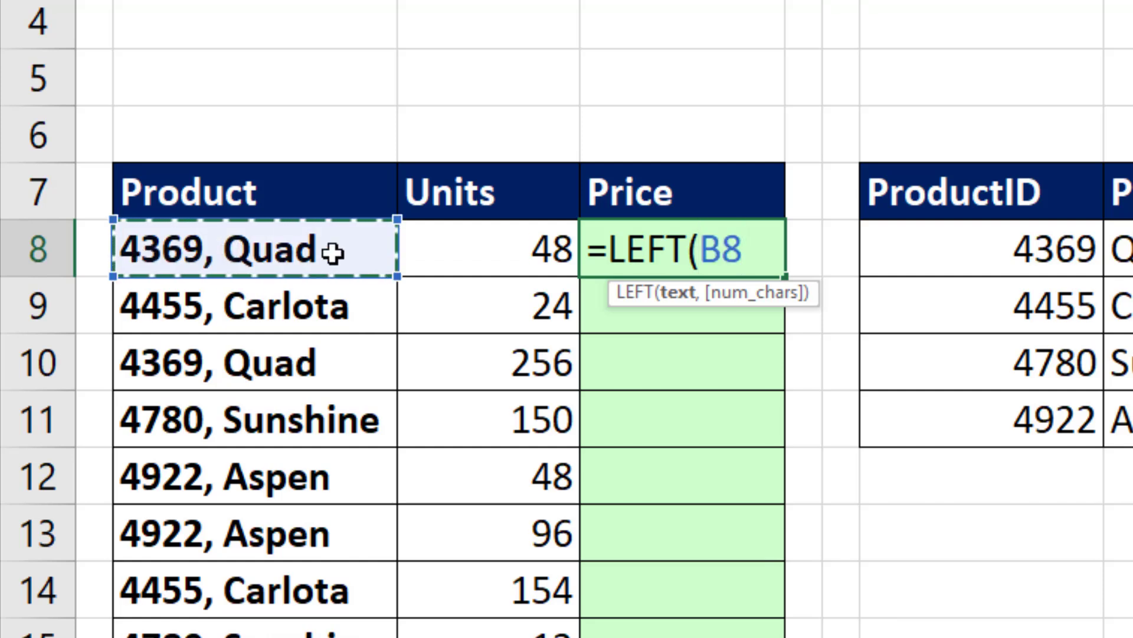
type(",")
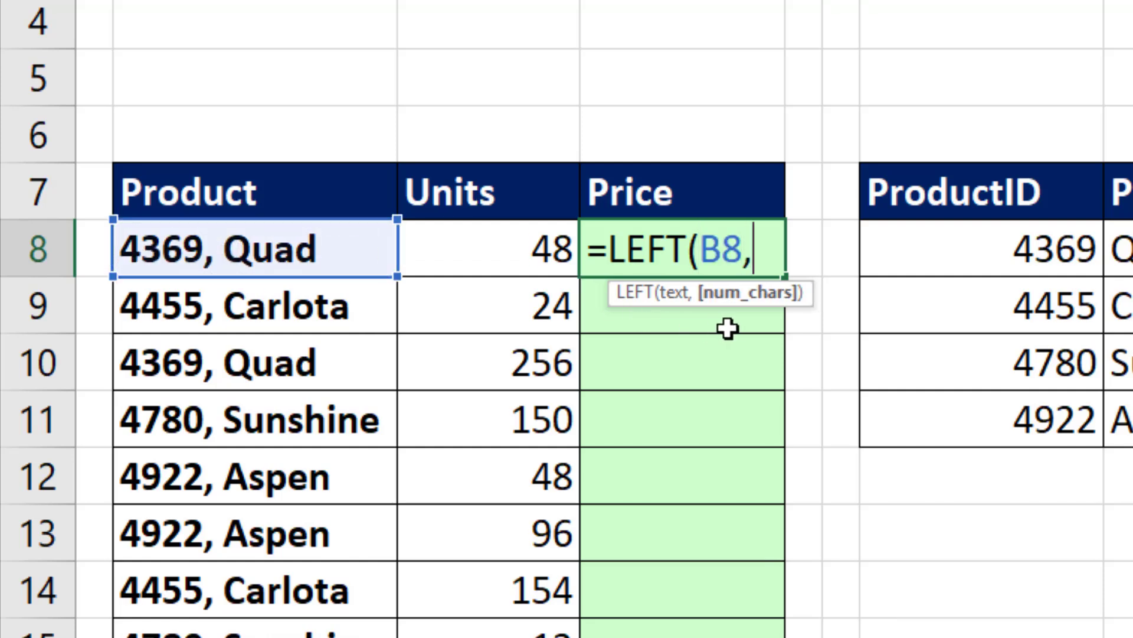
type("4")
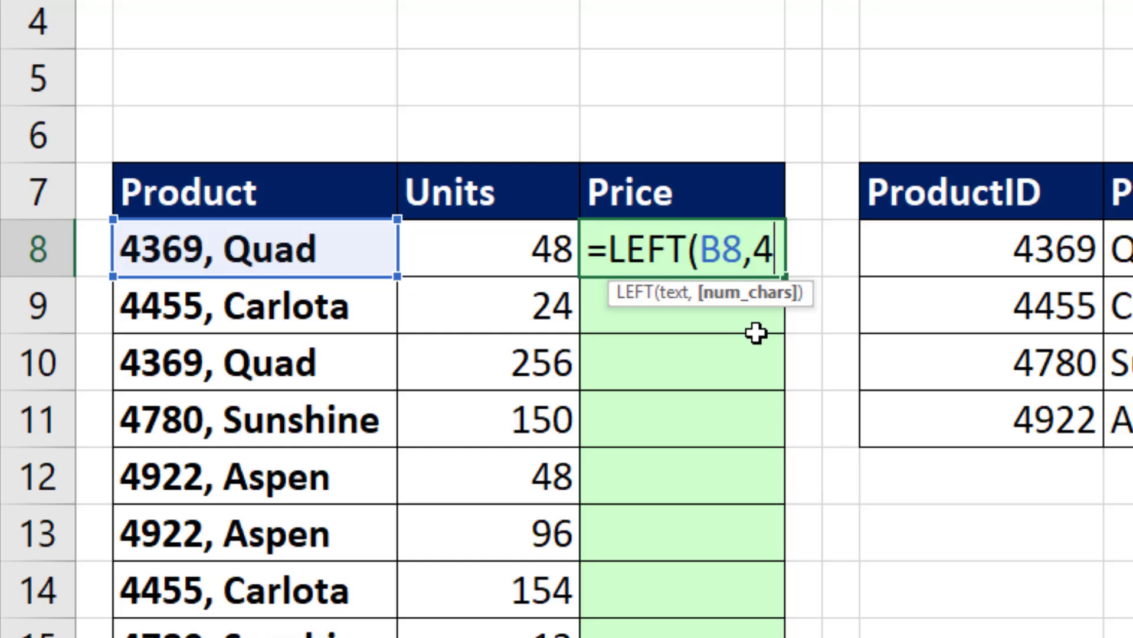
type(")")
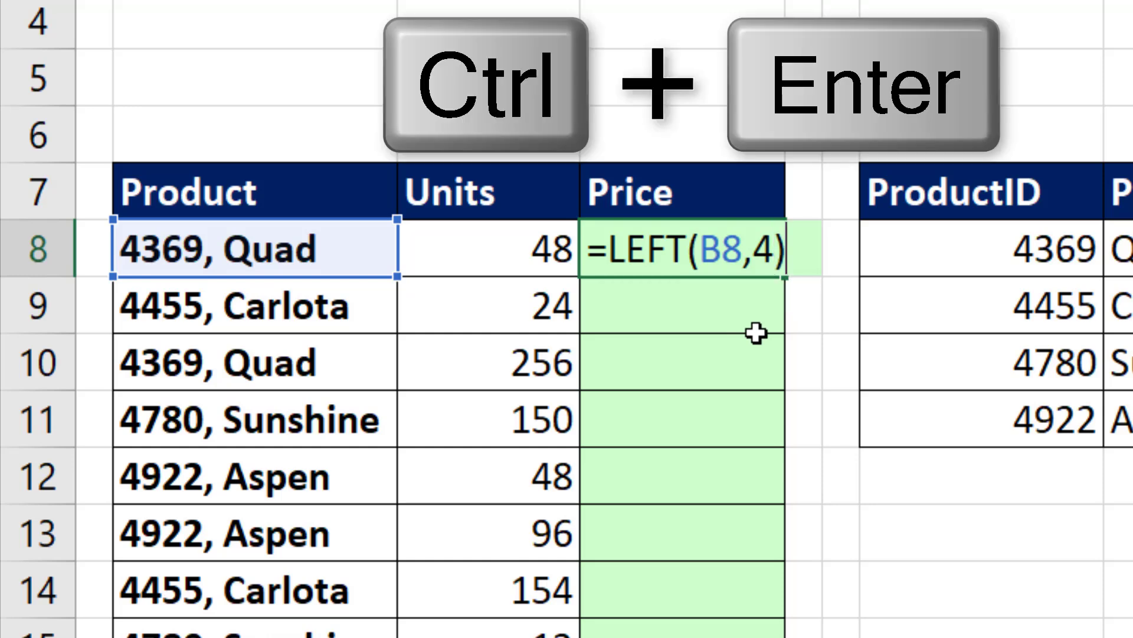
key("ctrl+Return")
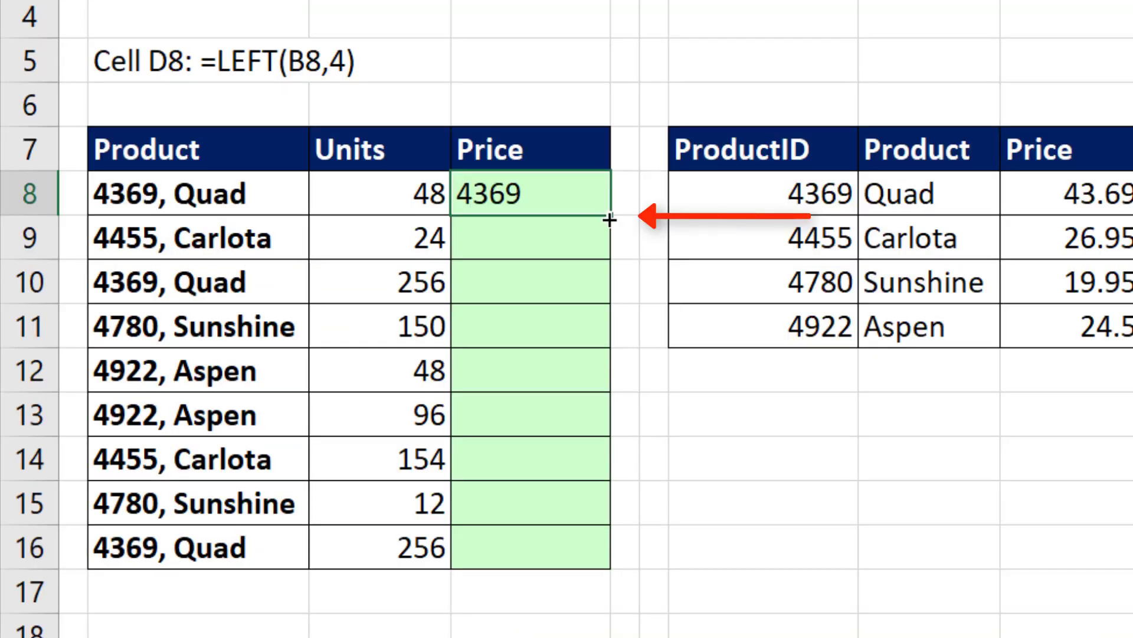
double_click(610, 219)
left_click(572, 226)
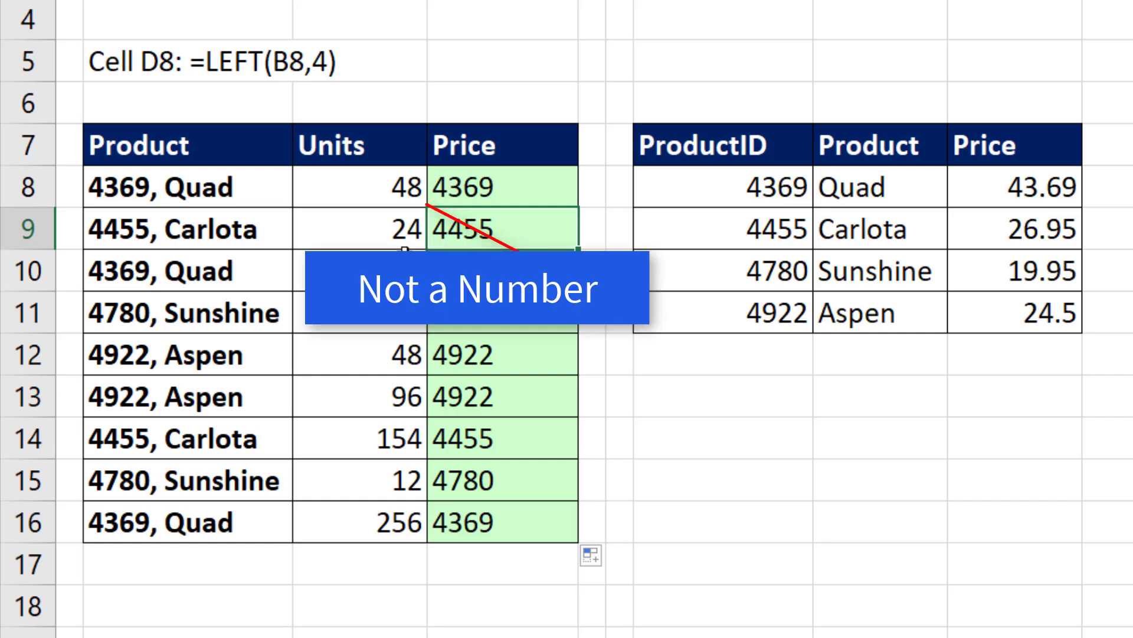
Wrap LEFT(B8,4) in D8 in a VLOOKUP over the absolute table range $G$8:$I$11.
left_click(512, 193)
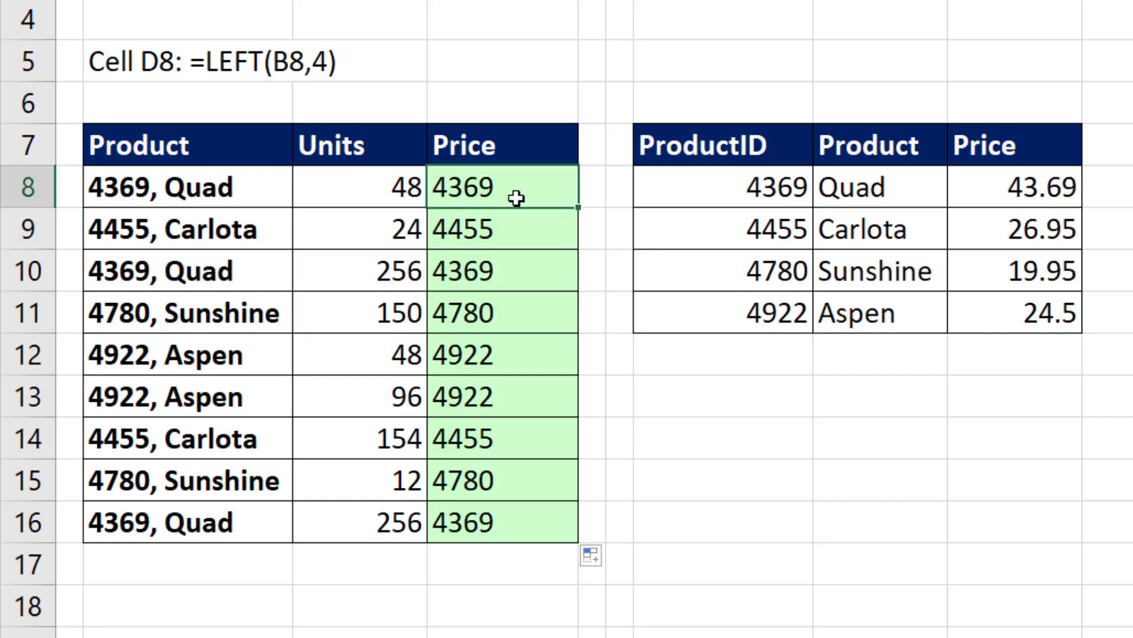
key("F2")
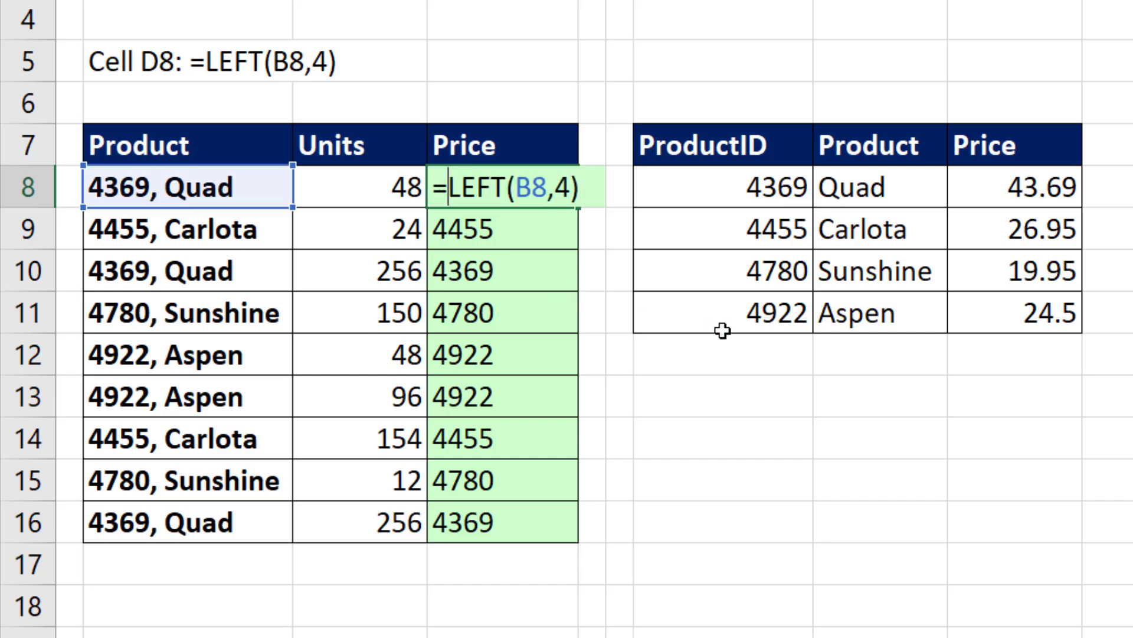
type("vl")
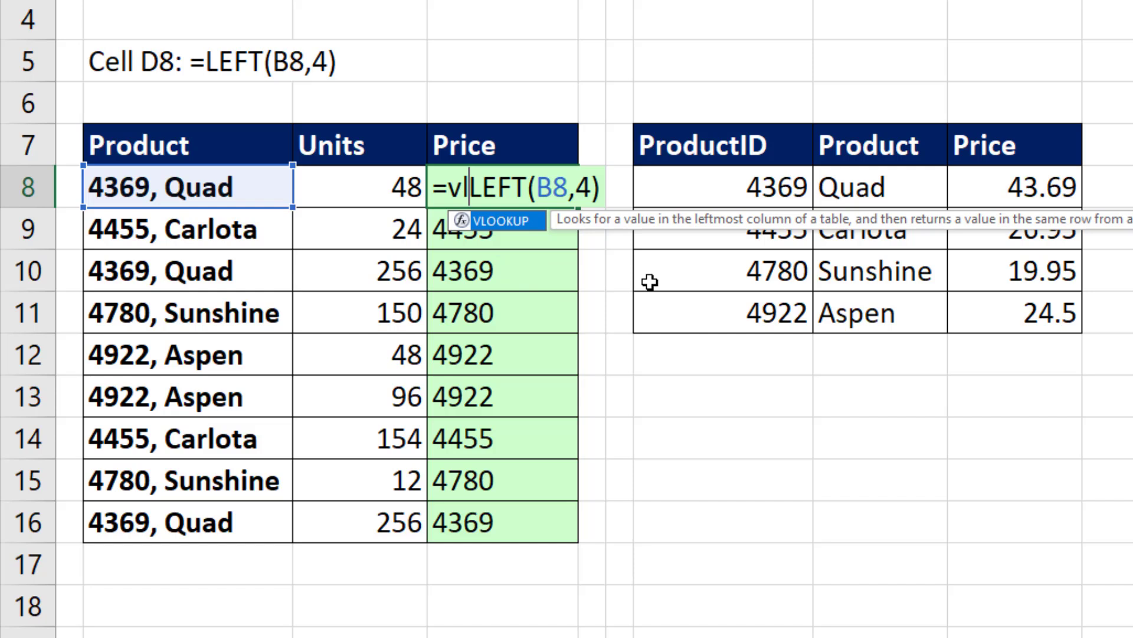
key("Tab")
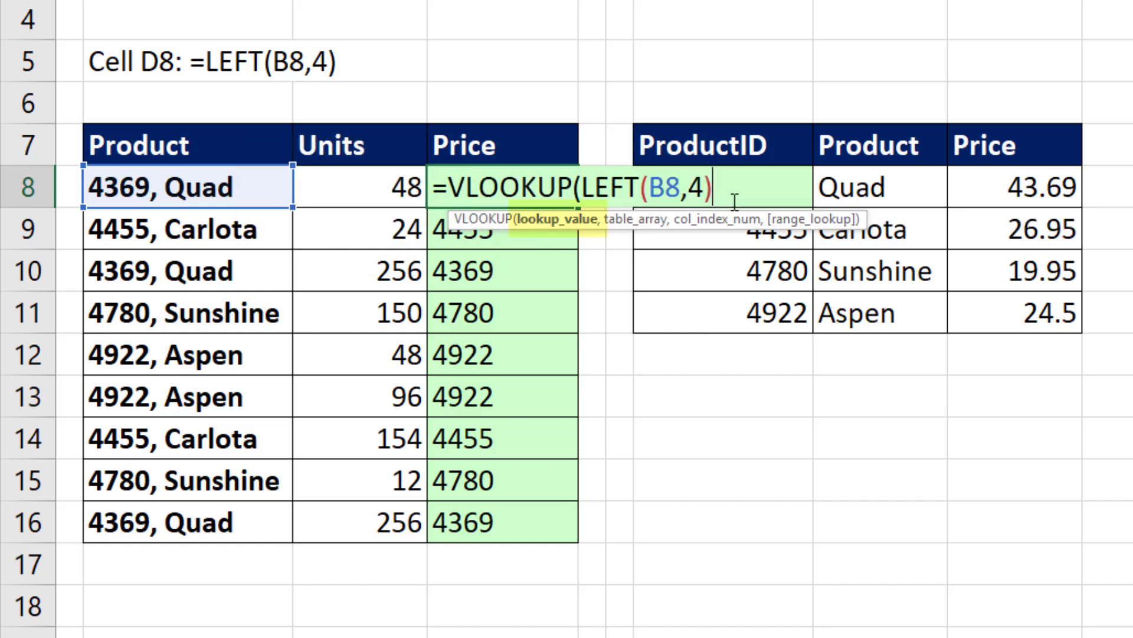
type(",")
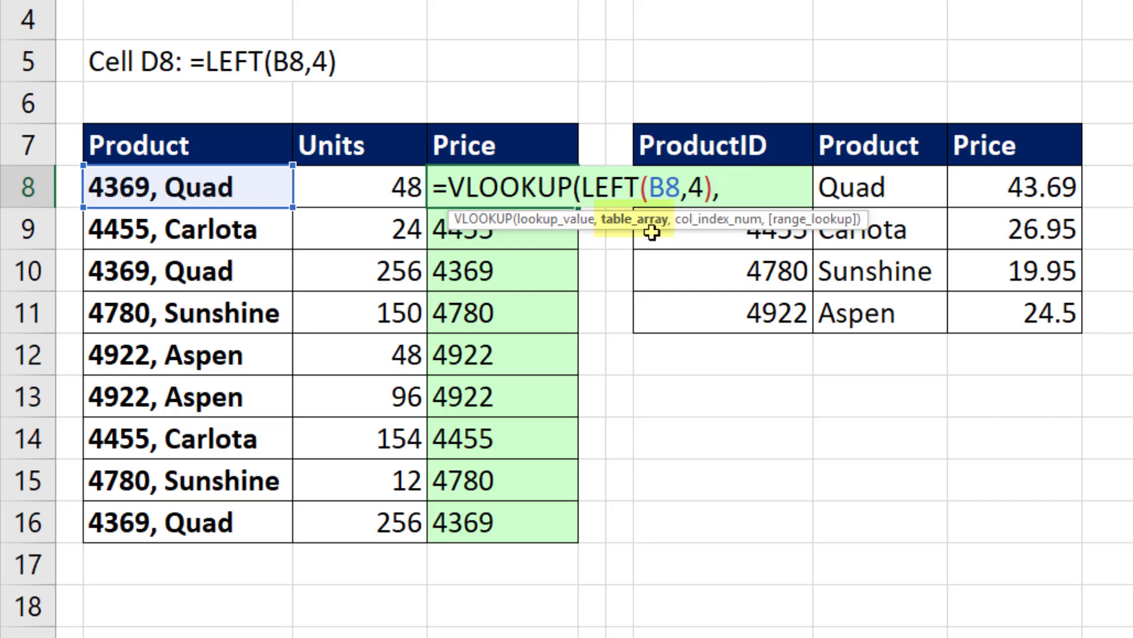
left_click_drag(988, 316, 649, 177)
key("F4")
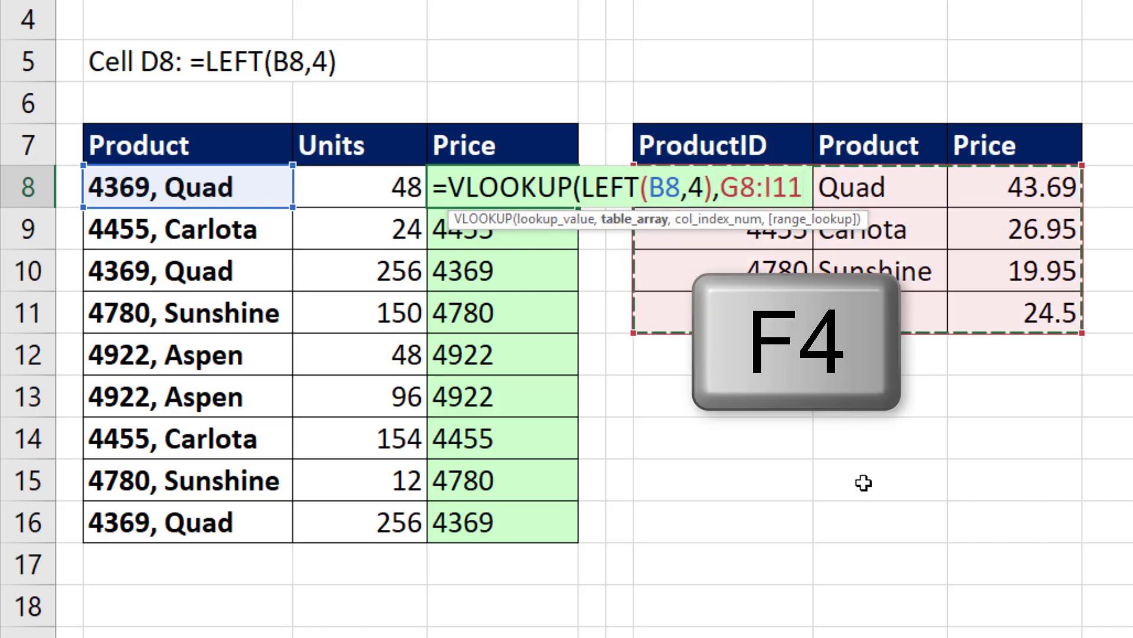
key("F4")
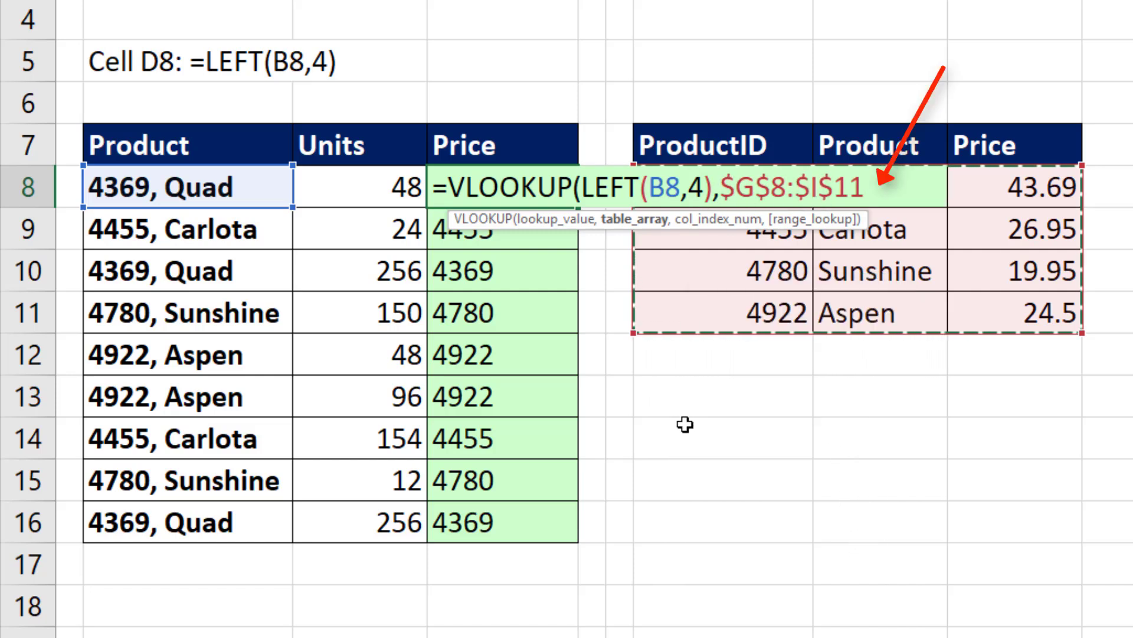
Finish the lookup with column index 3 and exact match 0, which returns #N/A.
type(",")
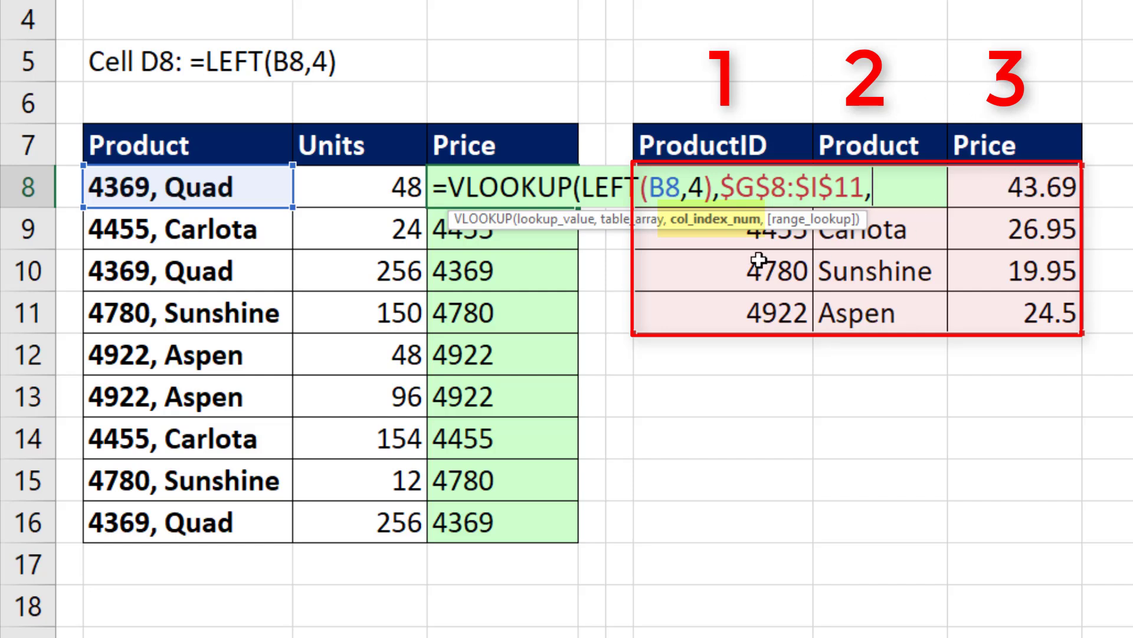
type("3")
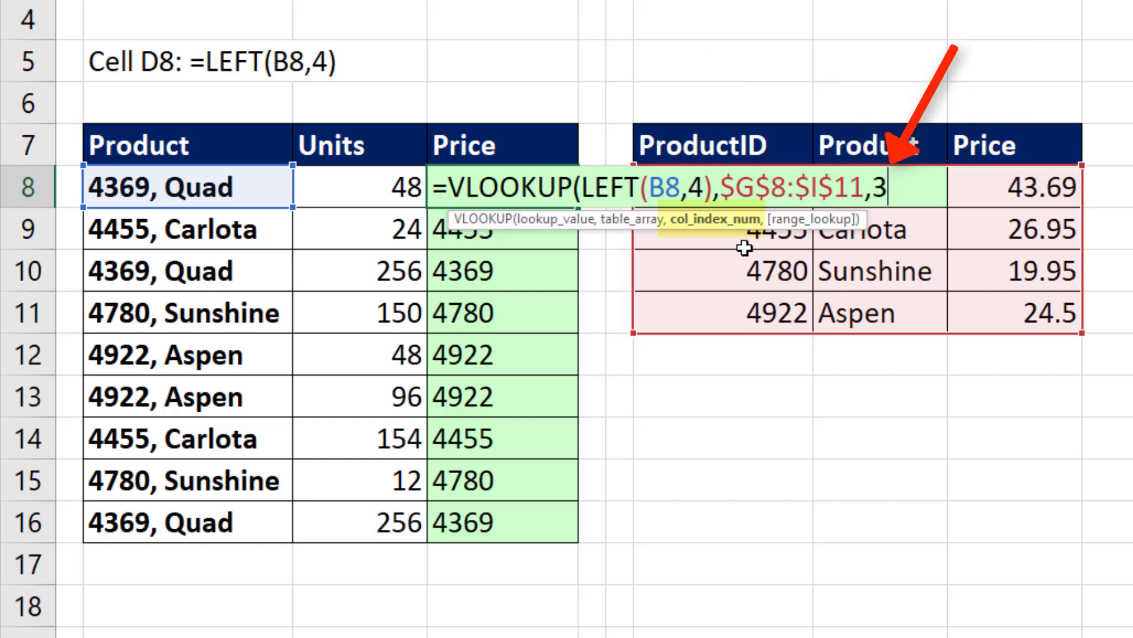
type(",")
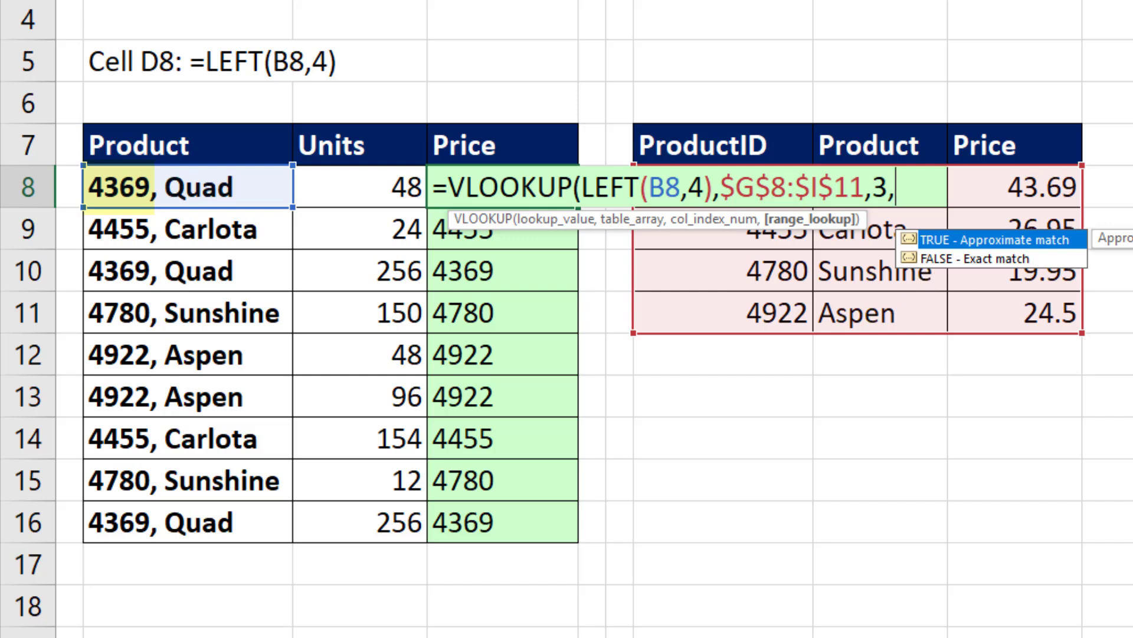
key("Down")
type("0")
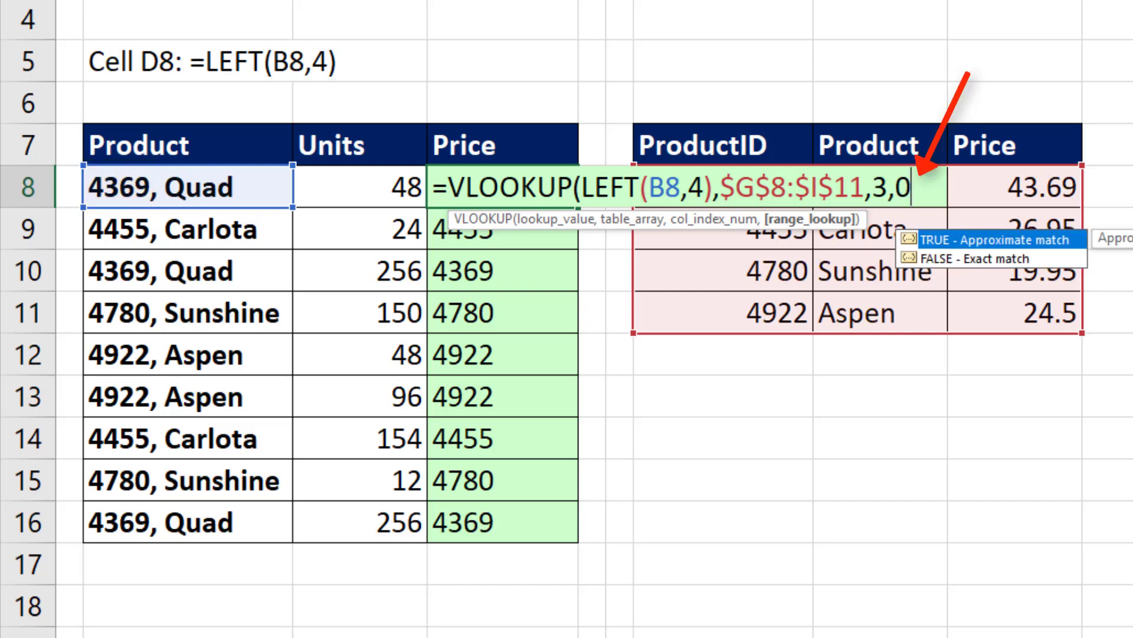
type(")")
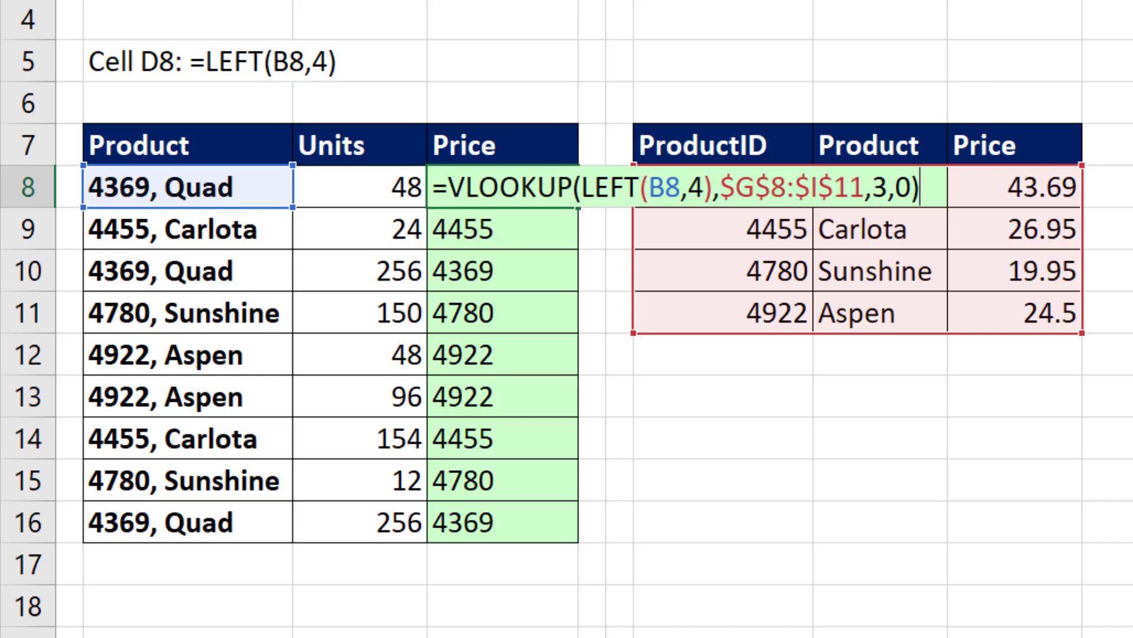
key("ctrl+Return")
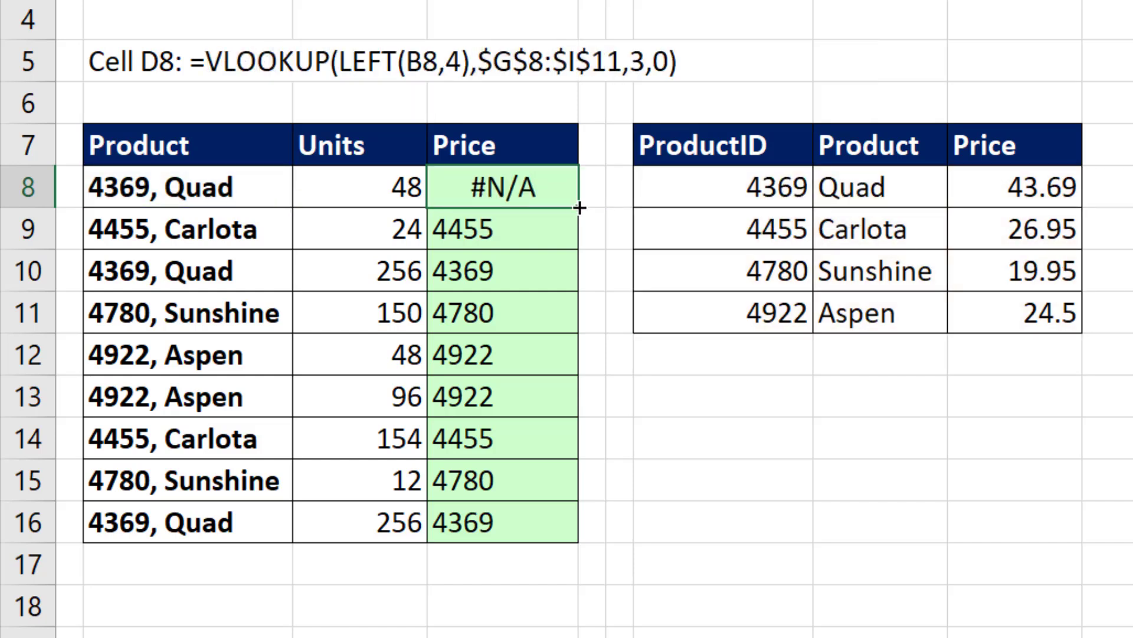
Evaluate the LEFT(B8,4) argument inside D8's formula to reveal the text value "4369".
key("F2")
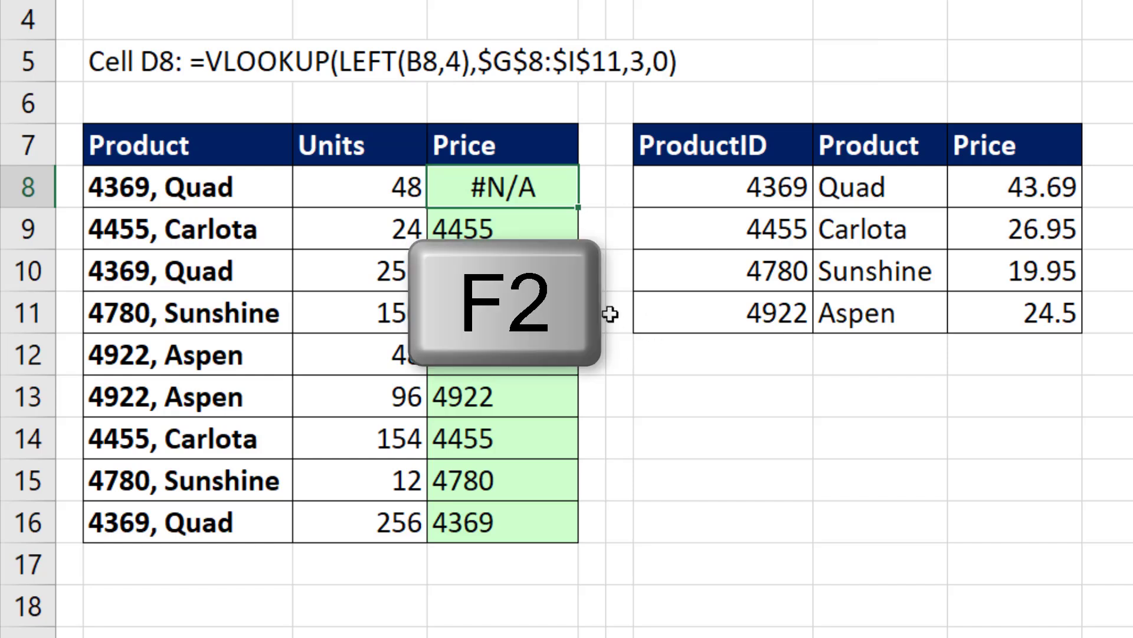
left_click(588, 202)
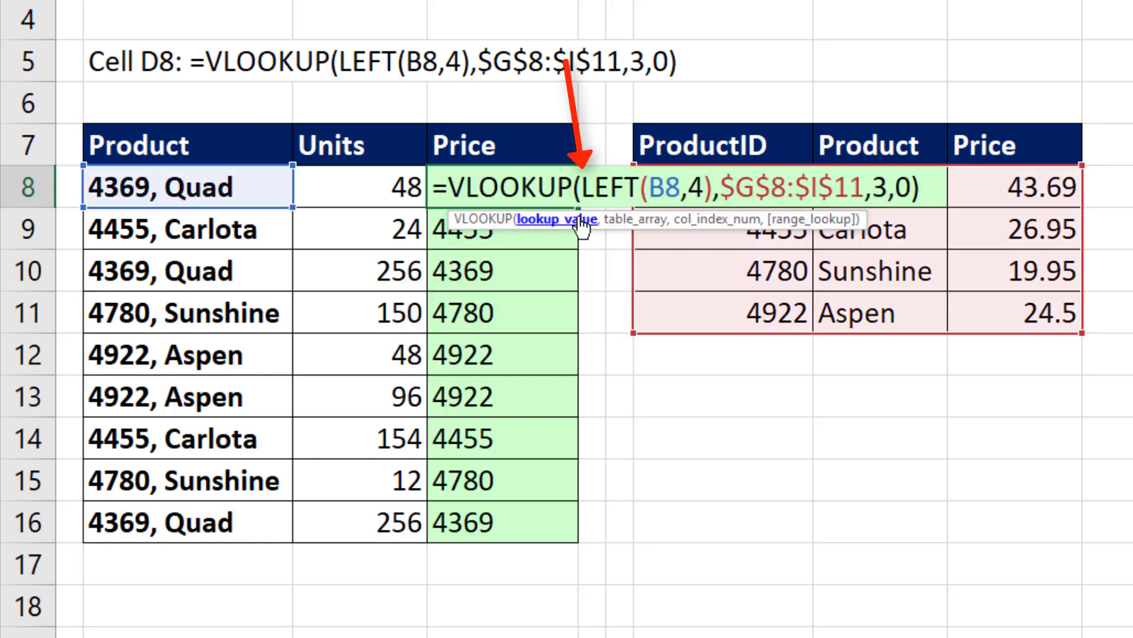
left_click(542, 223)
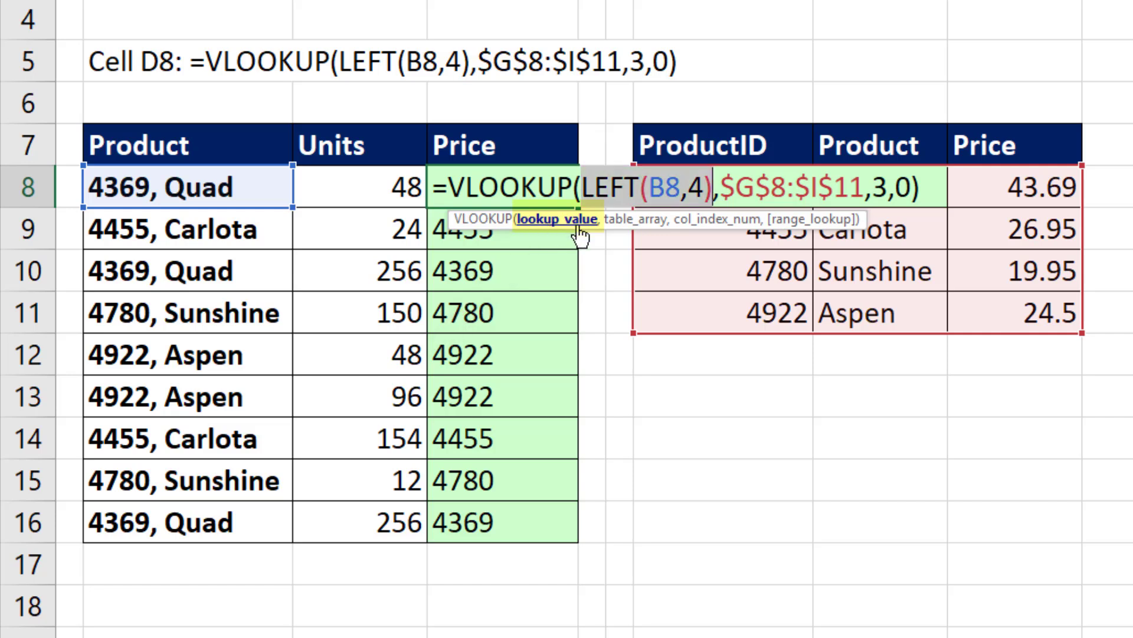
key("F9")
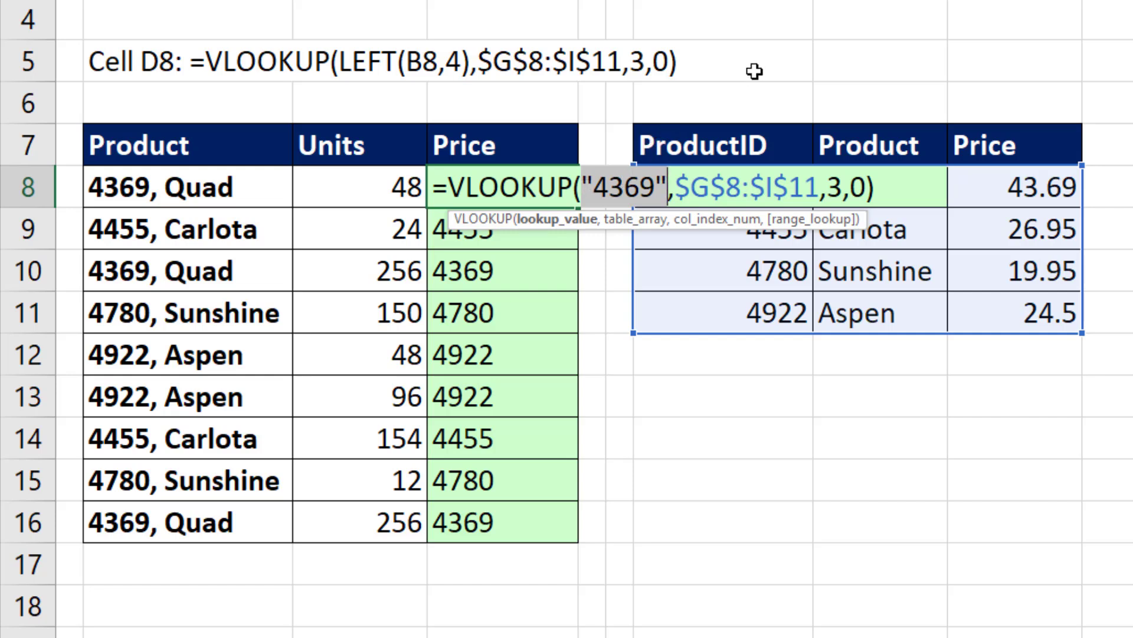
Discard the formula edit and label G13 with "4455" = 4455 ?
key("Escape")
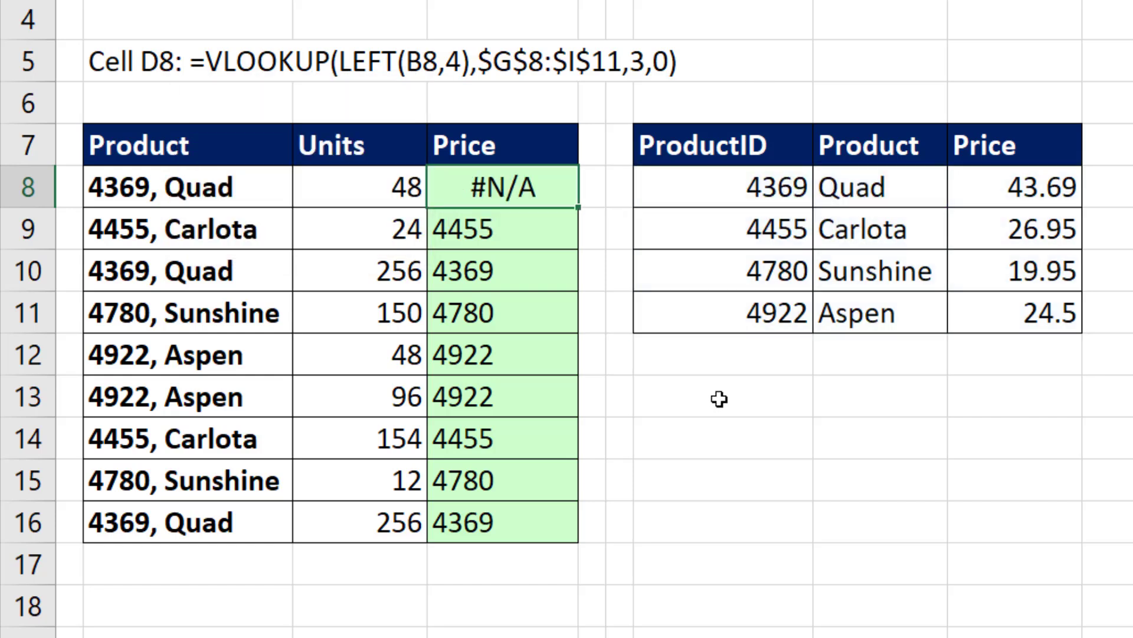
left_click(748, 389)
type("\"4455\" = 4455 ?")
key("Return")
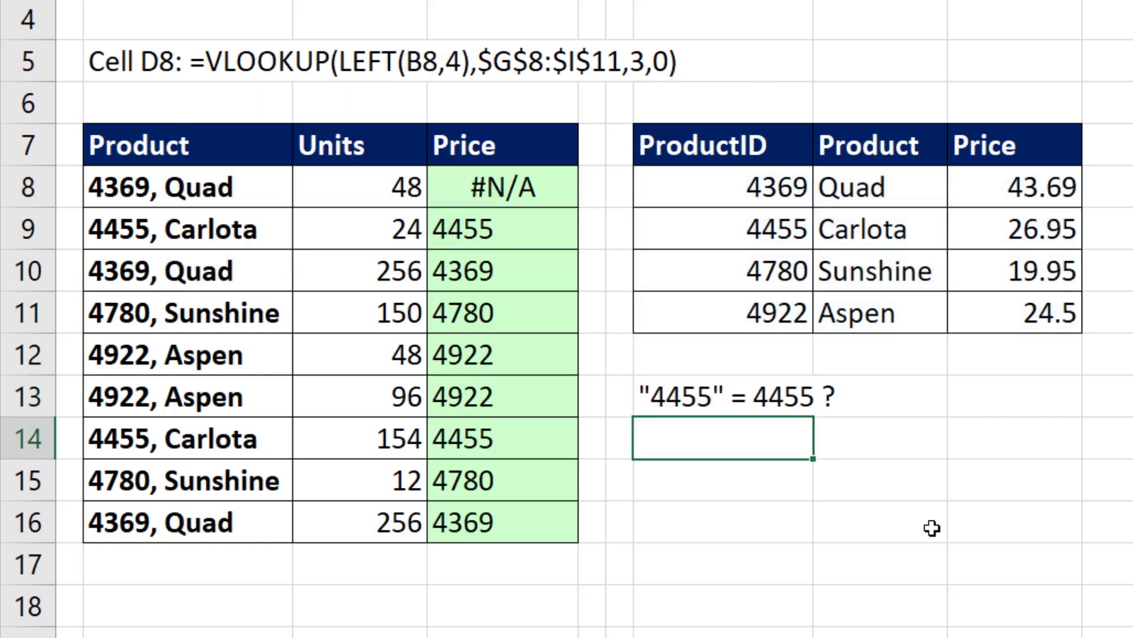
Enter =D9=G9 in G14 to compare the text and numeric IDs, which returns FALSE.
type("=")
left_click(499, 227)
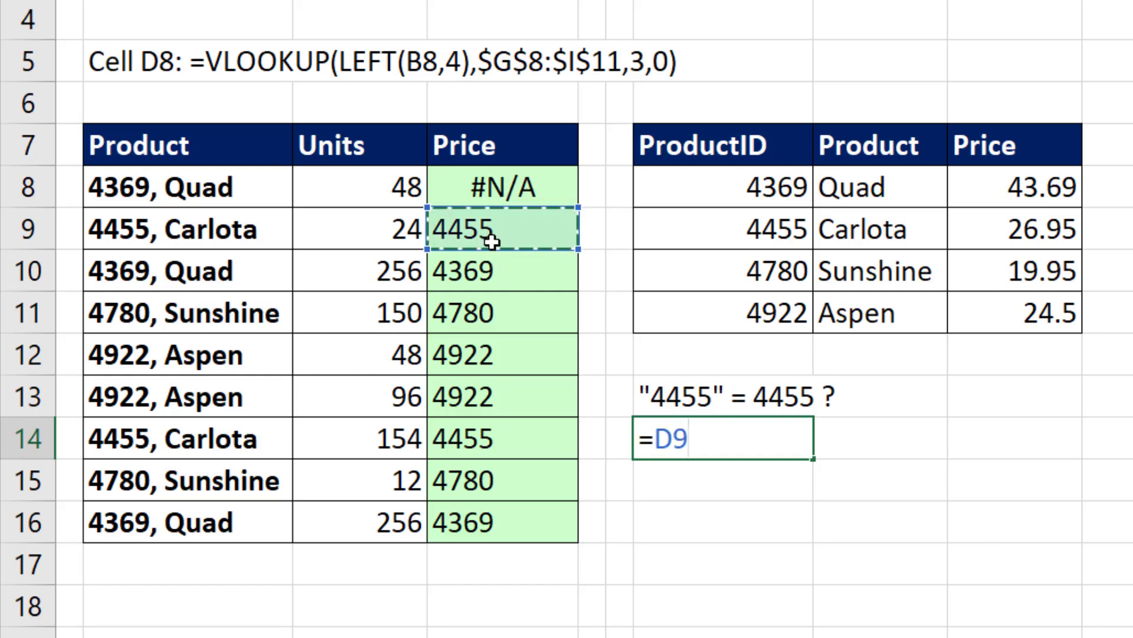
type("=")
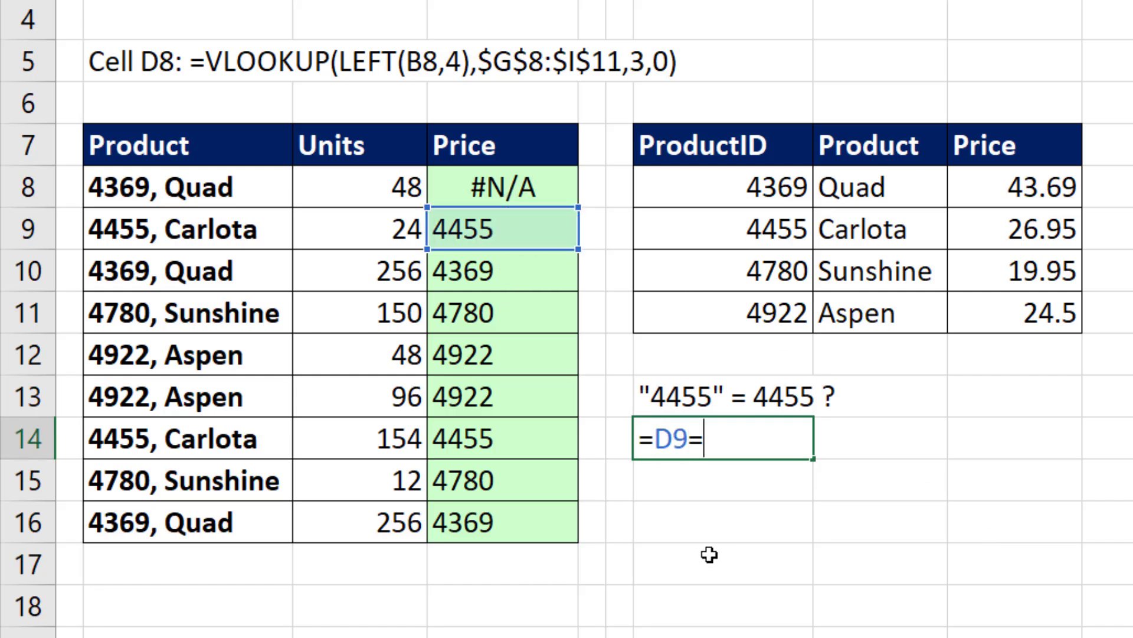
left_click(719, 226)
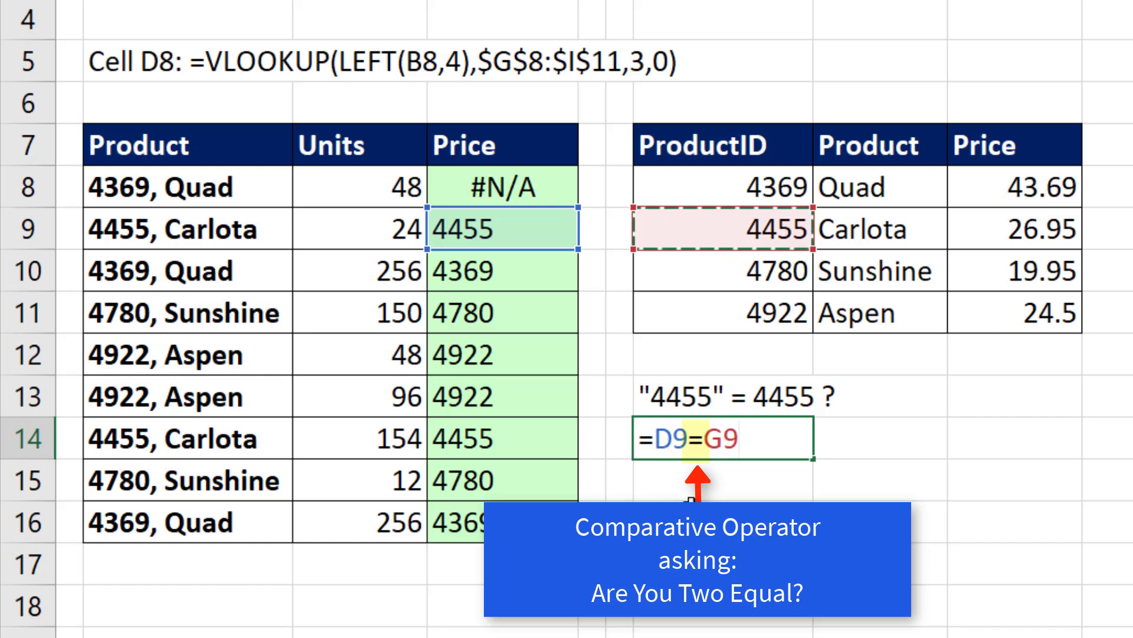
key("Return")
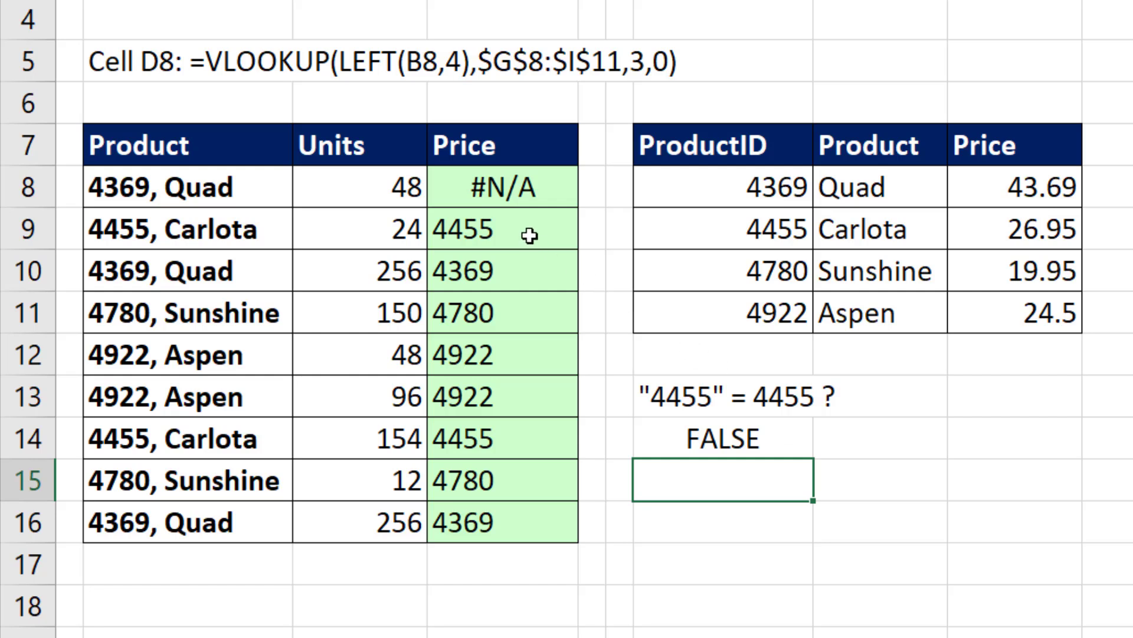
Change D9 to =LEFT(B9,4)+0 and fill it down to D16, making the check read TRUE.
left_click(530, 236)
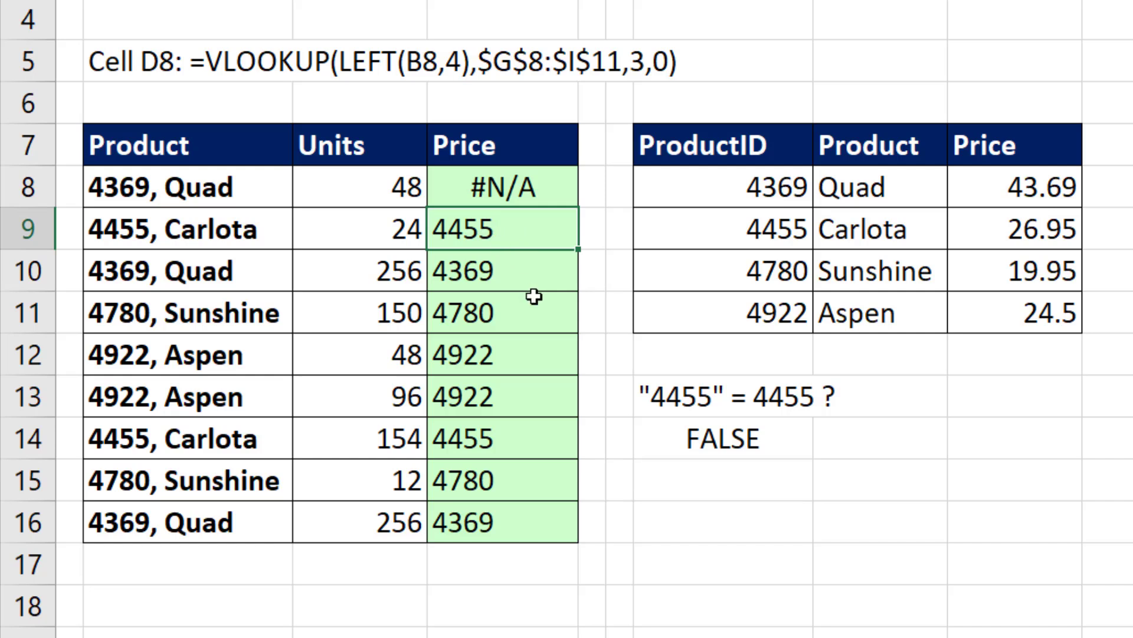
key("F2")
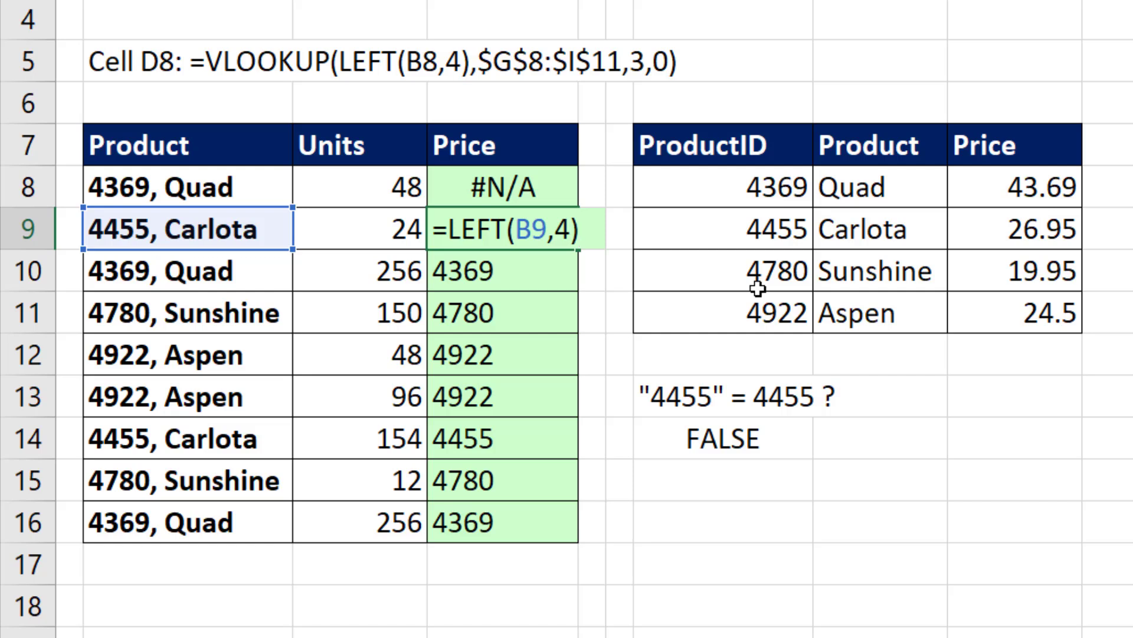
type("+0")
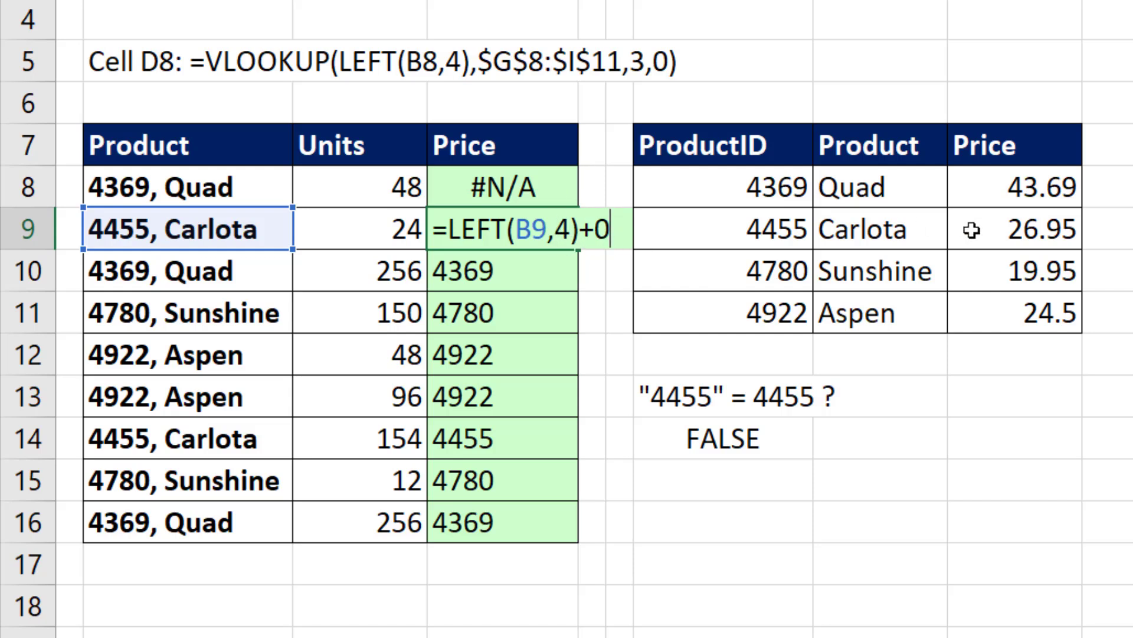
key("ctrl+Return")
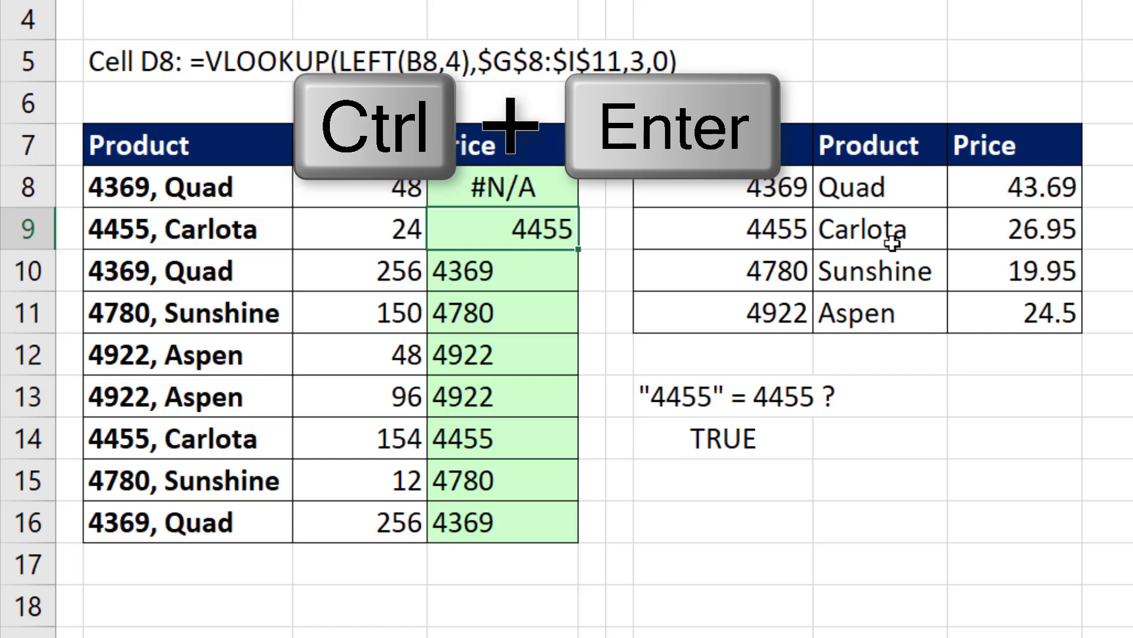
double_click(577, 248)
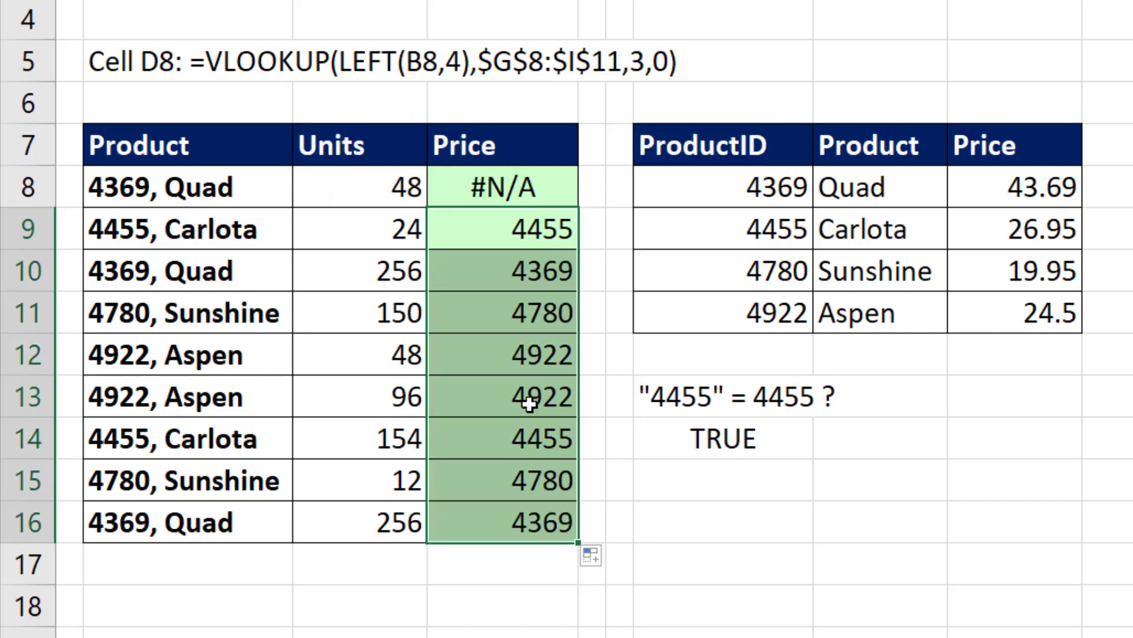
Insert +0 after LEFT(B8,4) in D8's VLOOKUP, fill down to D16, and check D16's formula.
left_click(519, 183)
key("F2")
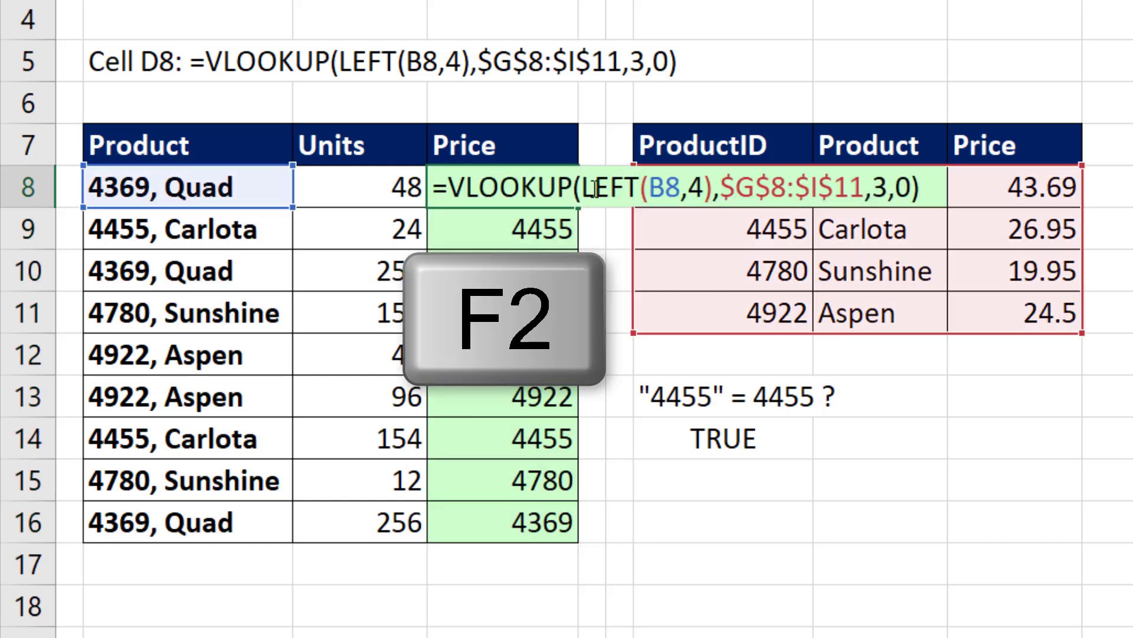
left_click(713, 187)
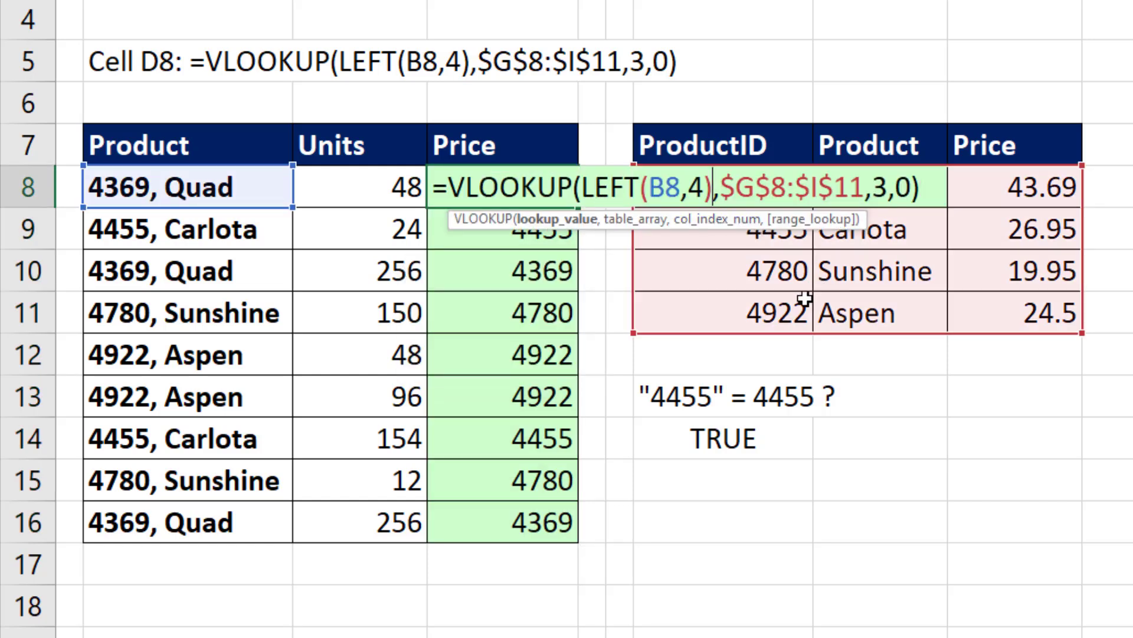
type("+0")
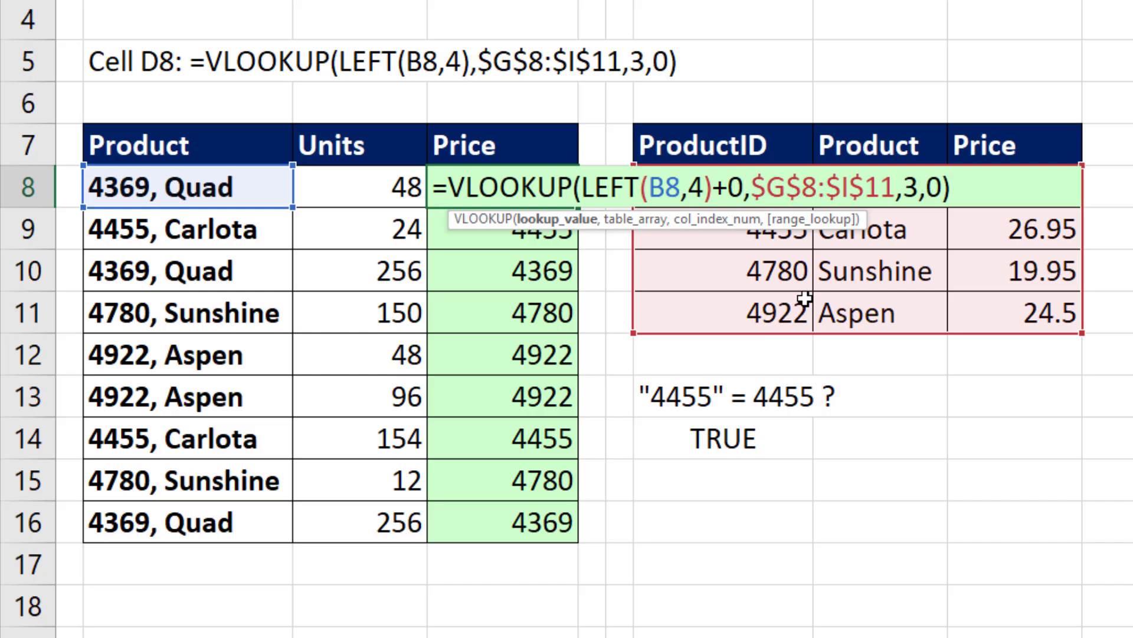
key("ctrl+Return")
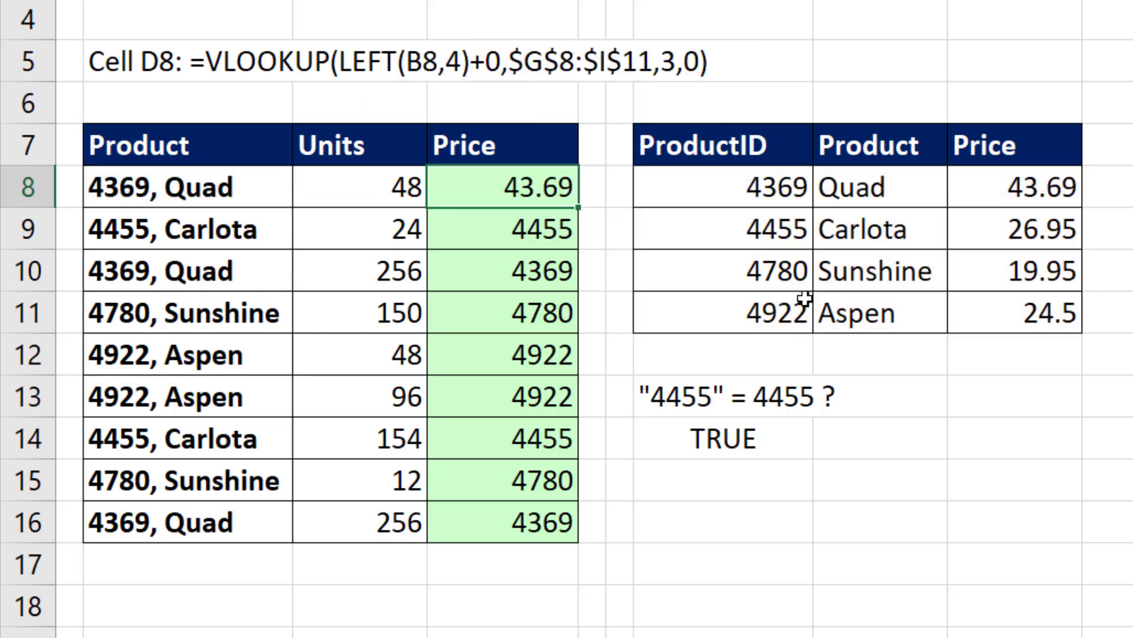
double_click(578, 211)
left_click_drag(502, 354, 550, 523)
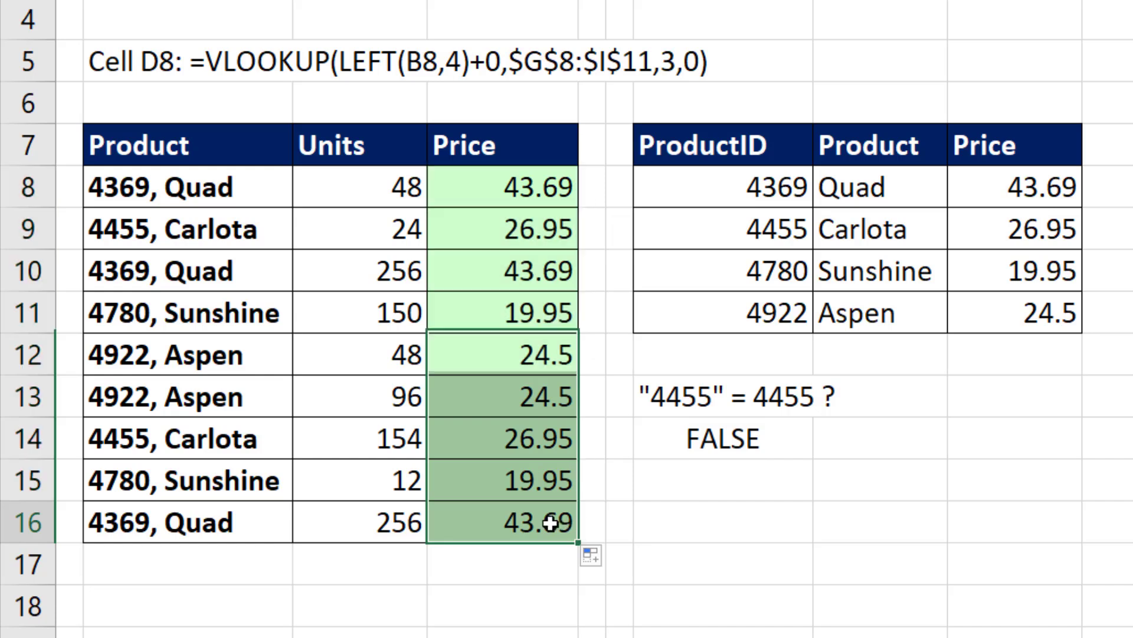
left_click(550, 524)
key("F2")
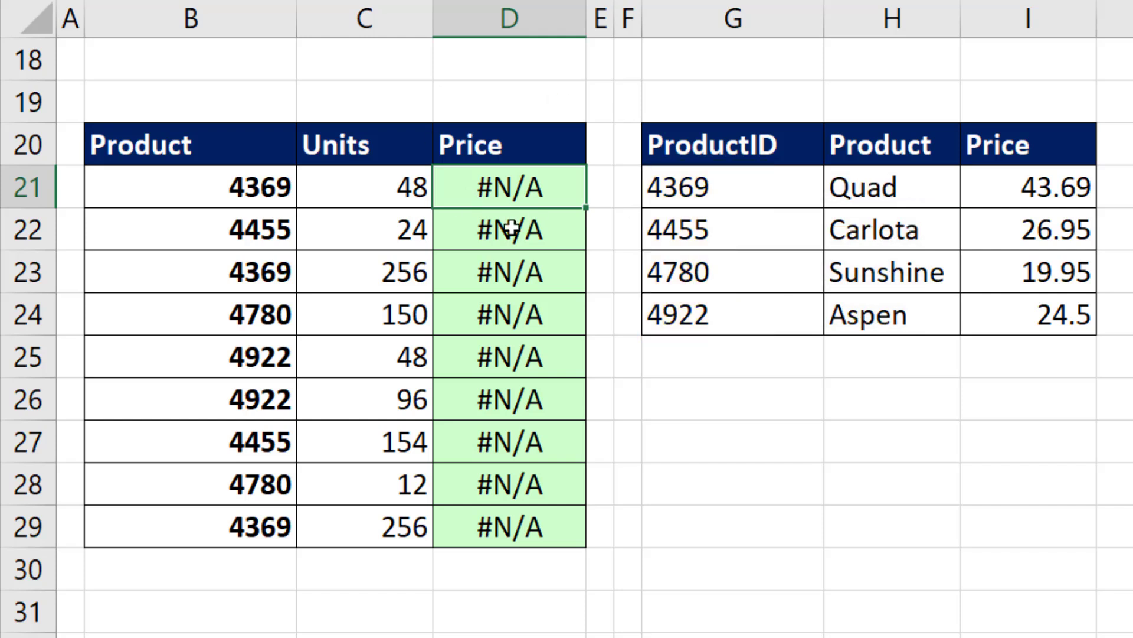
Append &"" after B21 in D21's VLOOKUP, confirm it yields text 4369, and fill down to D29.
key("F2")
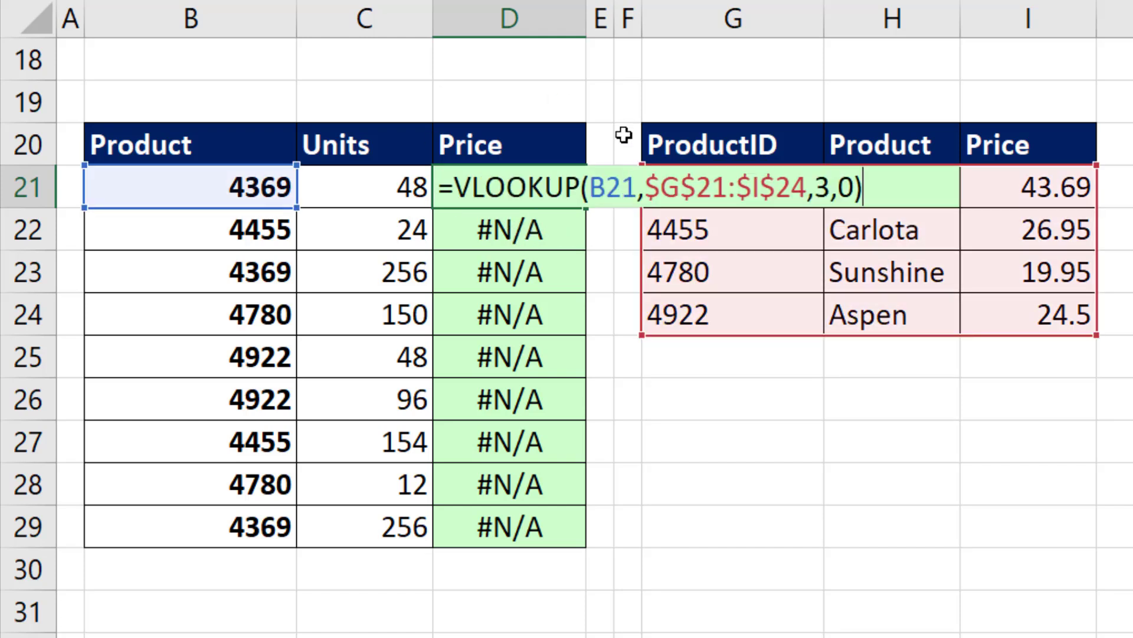
key("shift+Left")
key("shift+Left")
key("shift+Left")
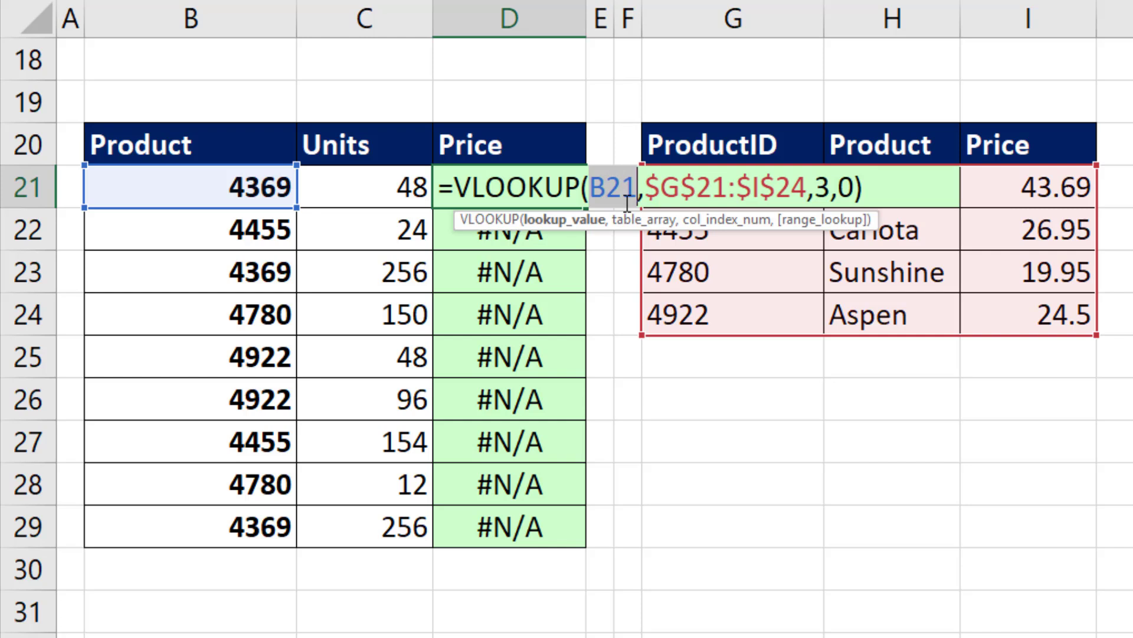
key("Right")
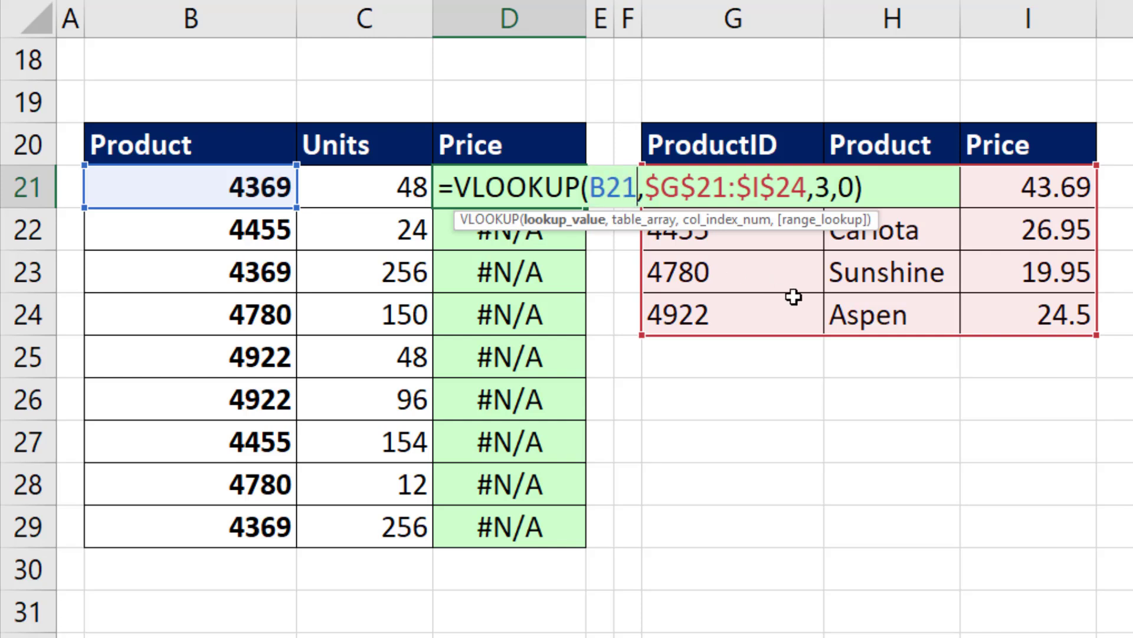
type("&")
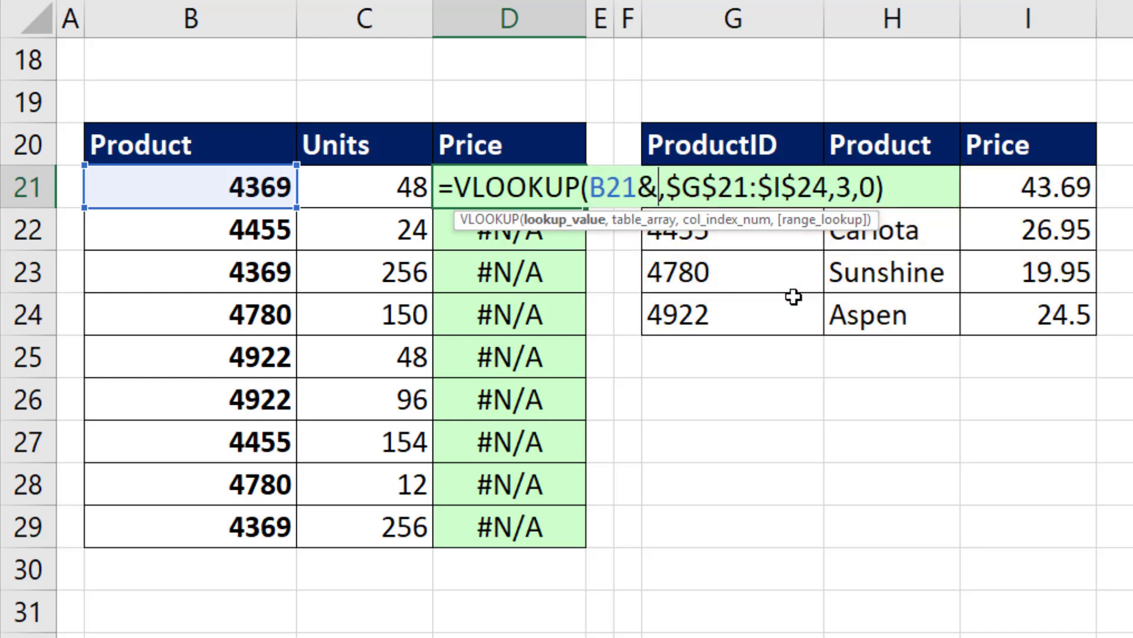
type("\"")
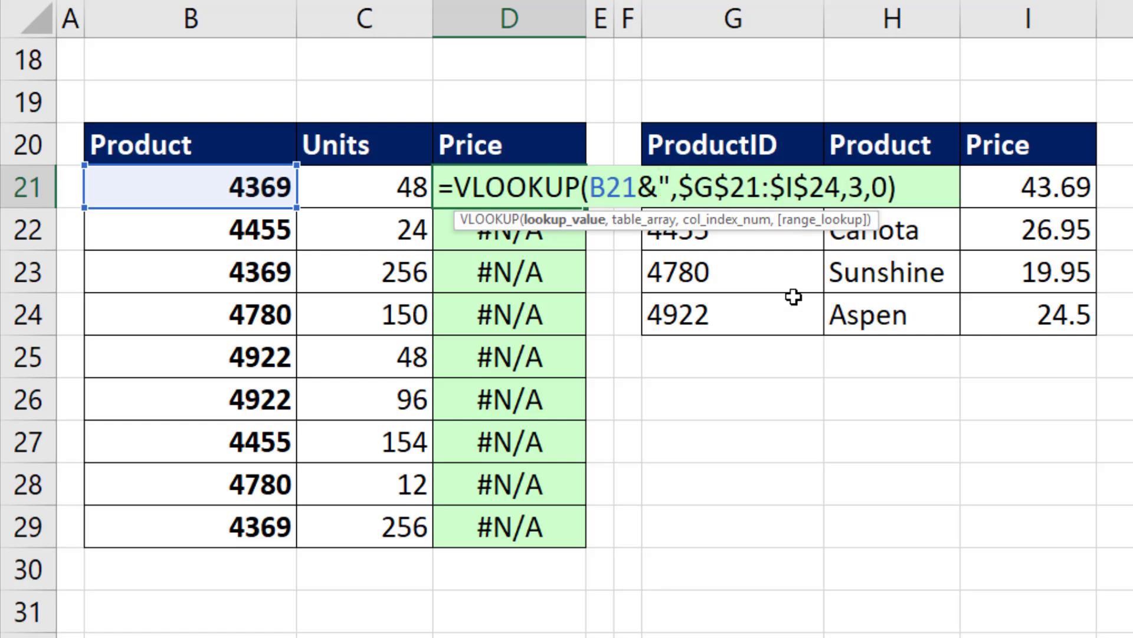
type("\"")
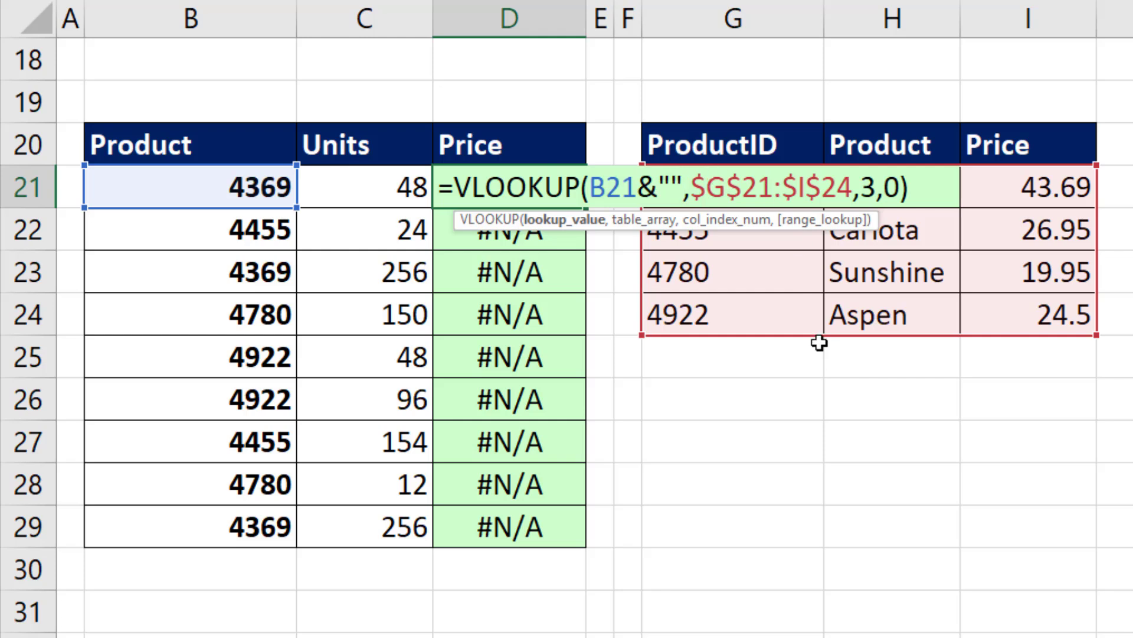
left_click(559, 233)
key("F9")
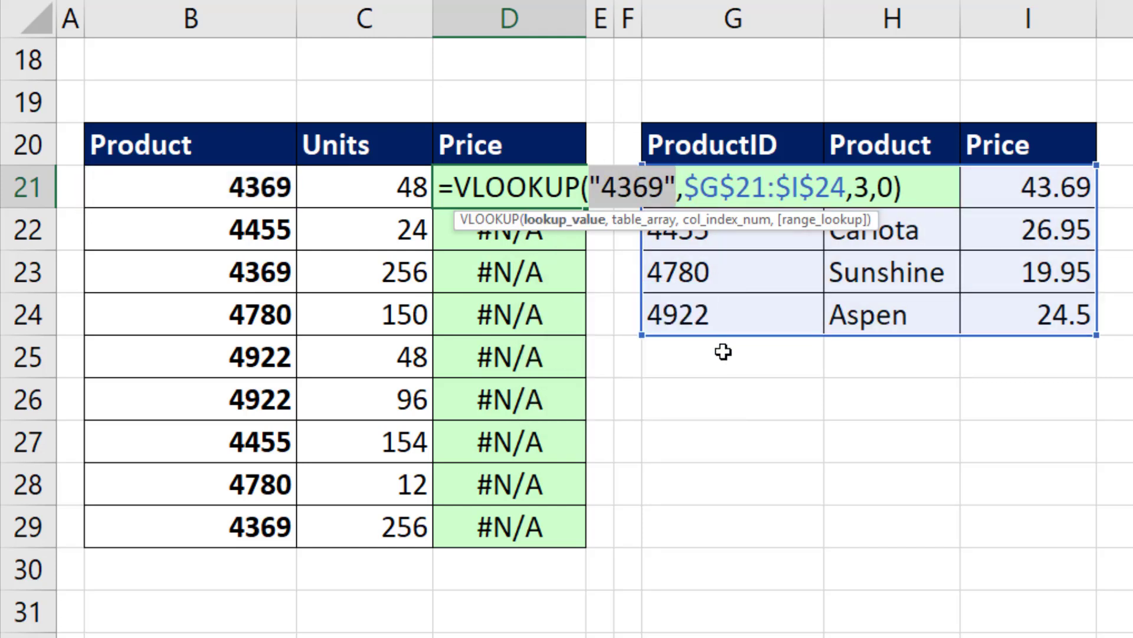
key("ctrl+z")
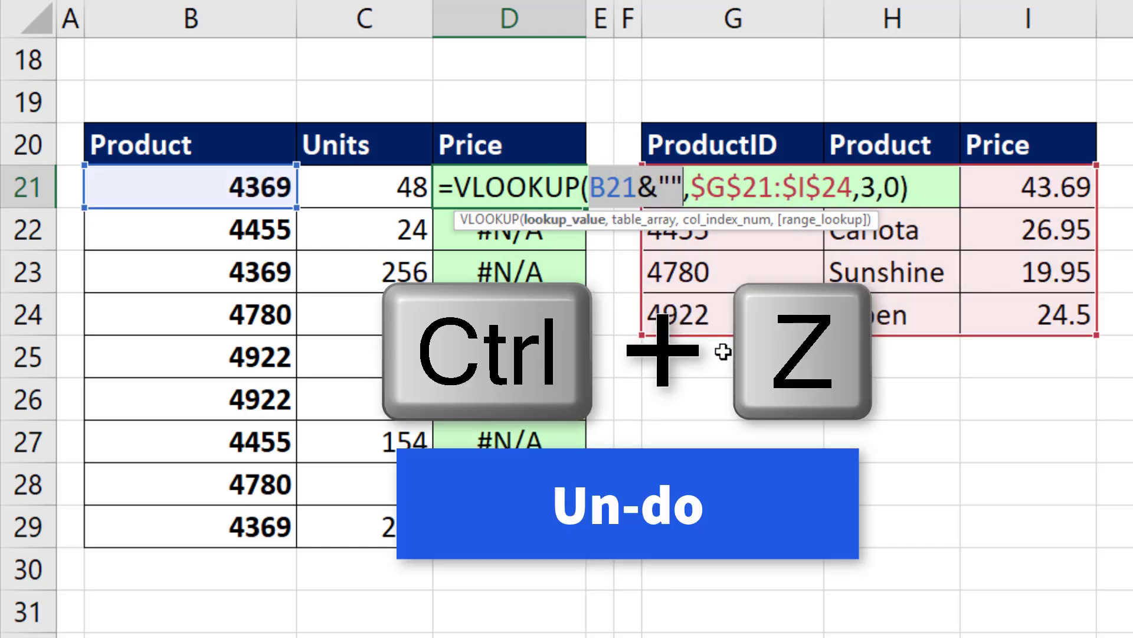
key("ctrl+Return")
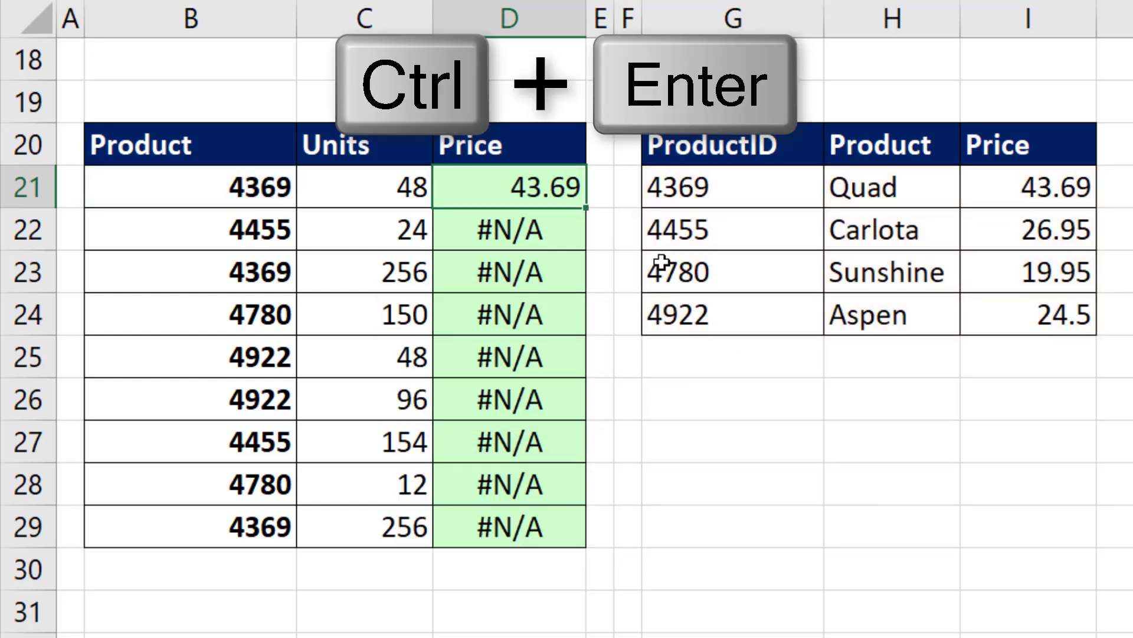
double_click(584, 210)
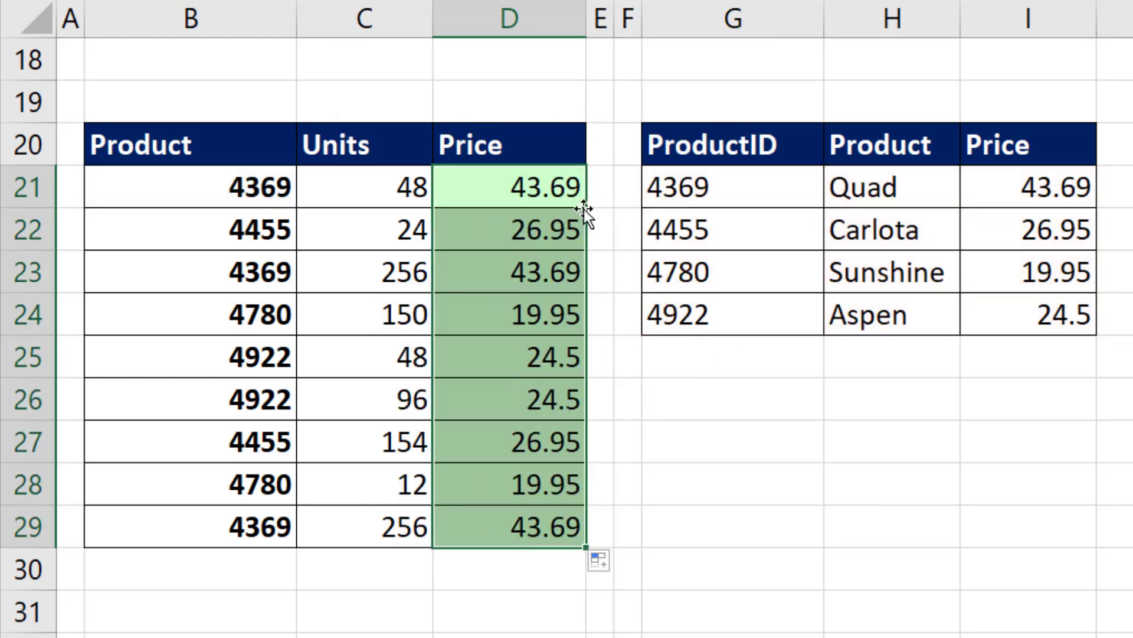